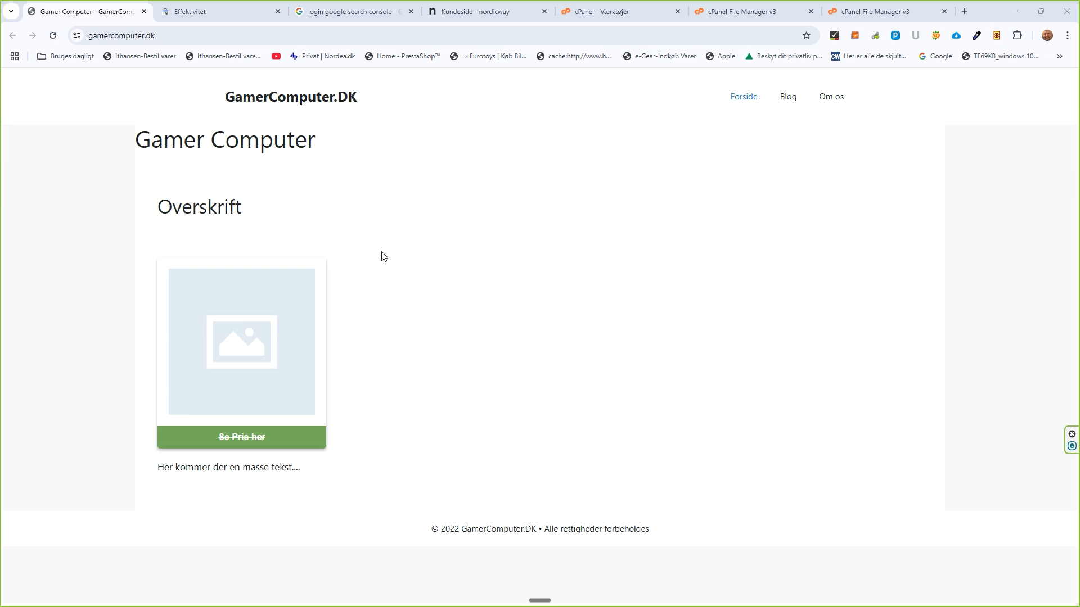
# Open an extra blank tab, then go back to the GamerComputer.DK homepage tab
pyautogui.click(965, 12)
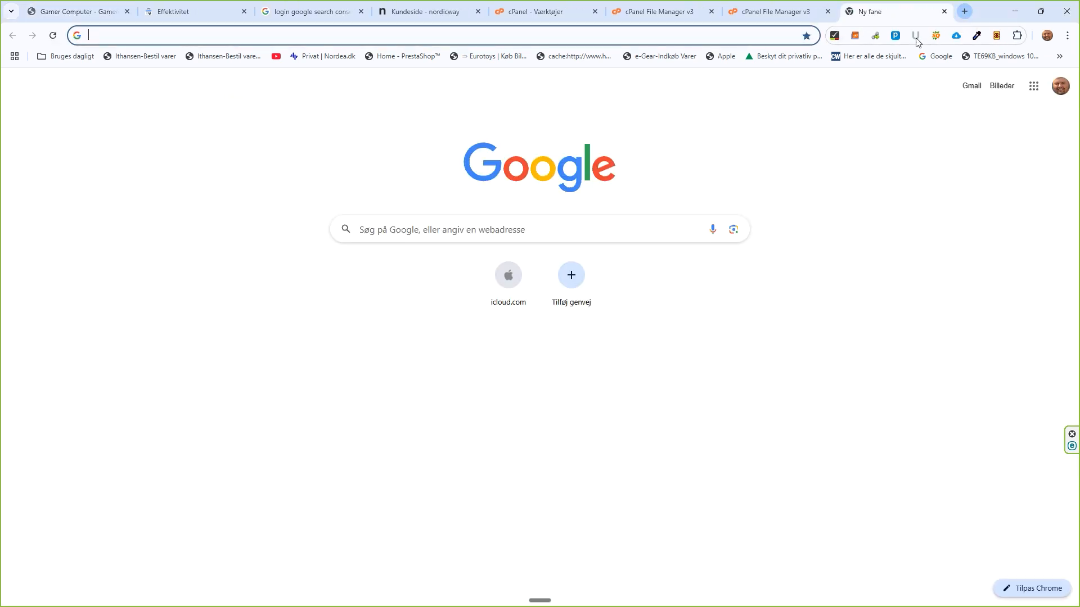
pyautogui.click(104, 13)
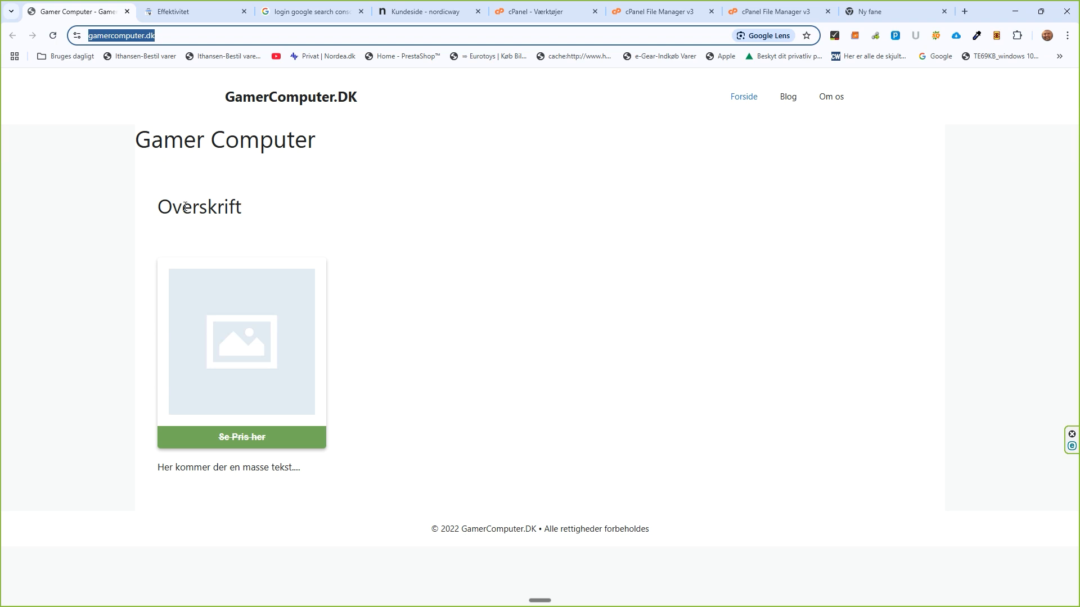
# Show the ithansen.dk Search Console performance report with its top pages by clicks
pyautogui.click(185, 16)
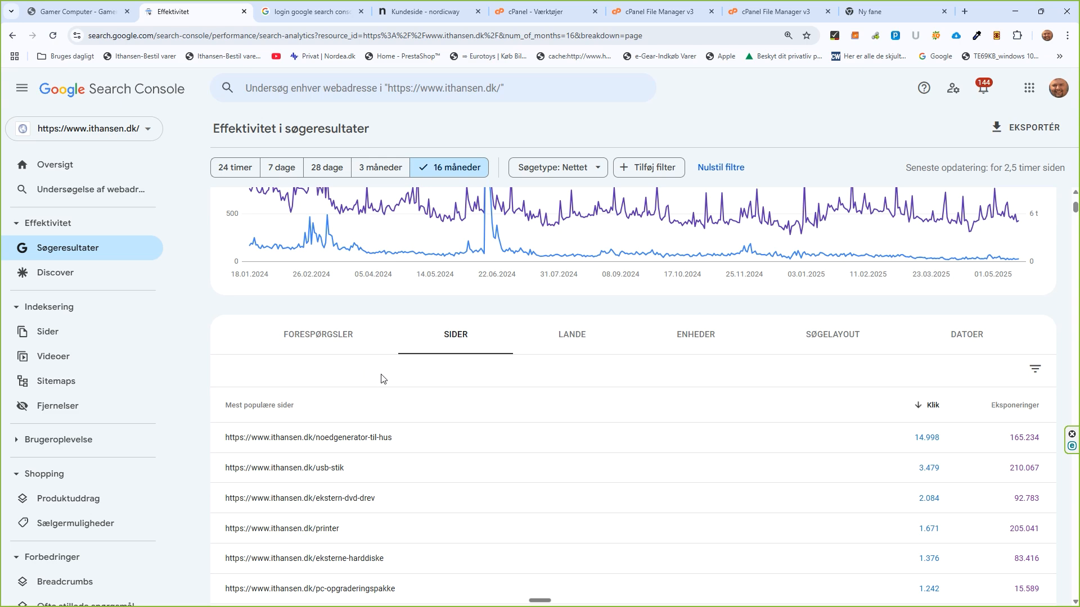
pyautogui.scroll(-3, 386, 399)
pyautogui.scroll(3, 362, 313)
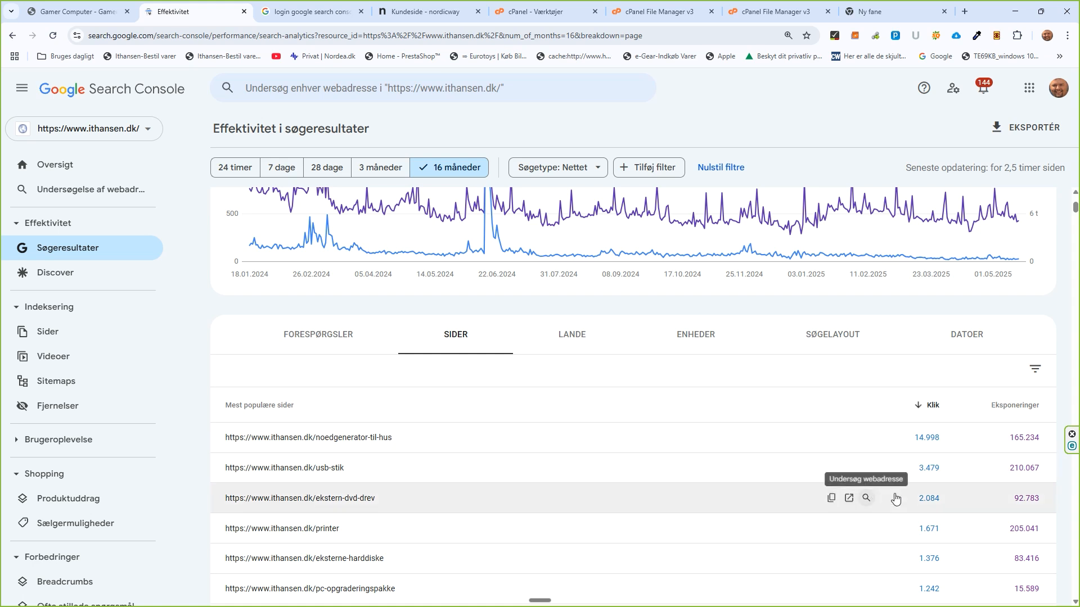
# Filter the report to the noedgenerator-til-hus page and review its top queries, led by 'nødgenerator'
pyautogui.click(439, 442)
pyautogui.scroll(-5, 448, 461)
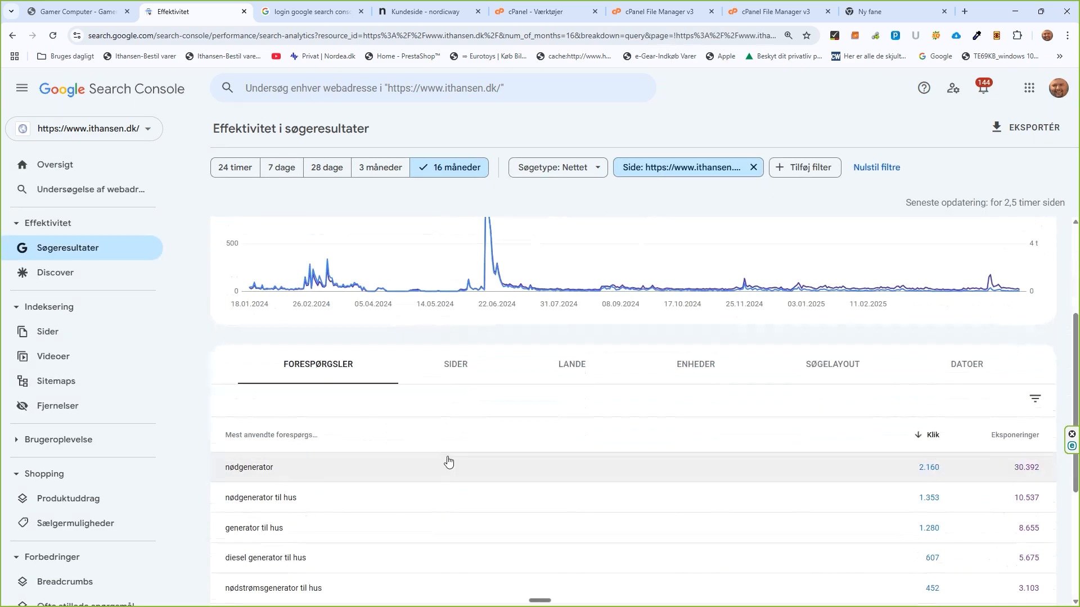
pyautogui.scroll(-2, 443, 448)
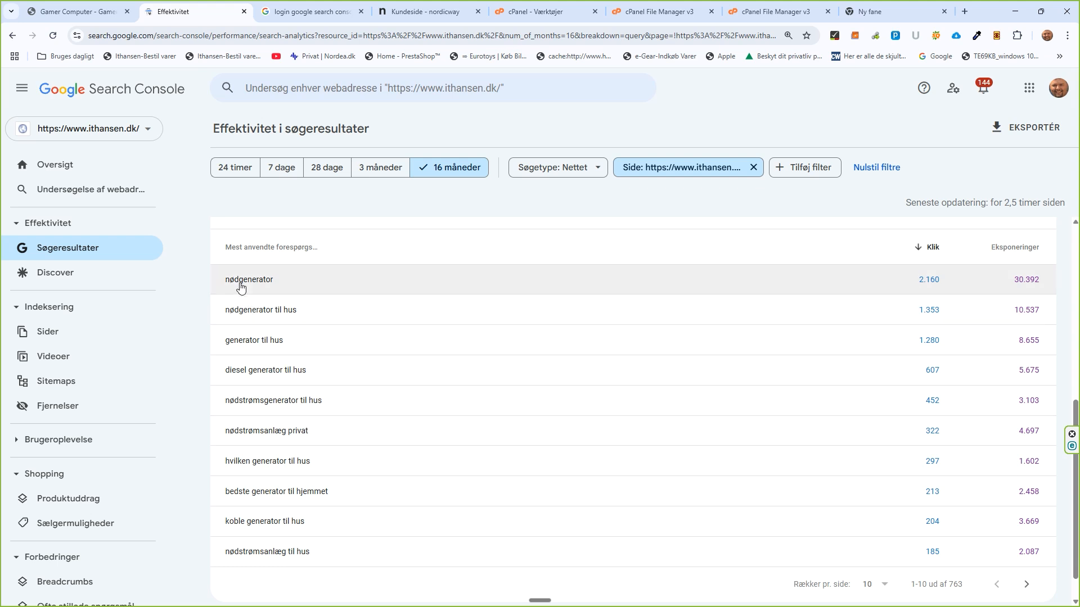
pyautogui.moveTo(227, 284); pyautogui.dragTo(281, 288)
pyautogui.click(759, 240)
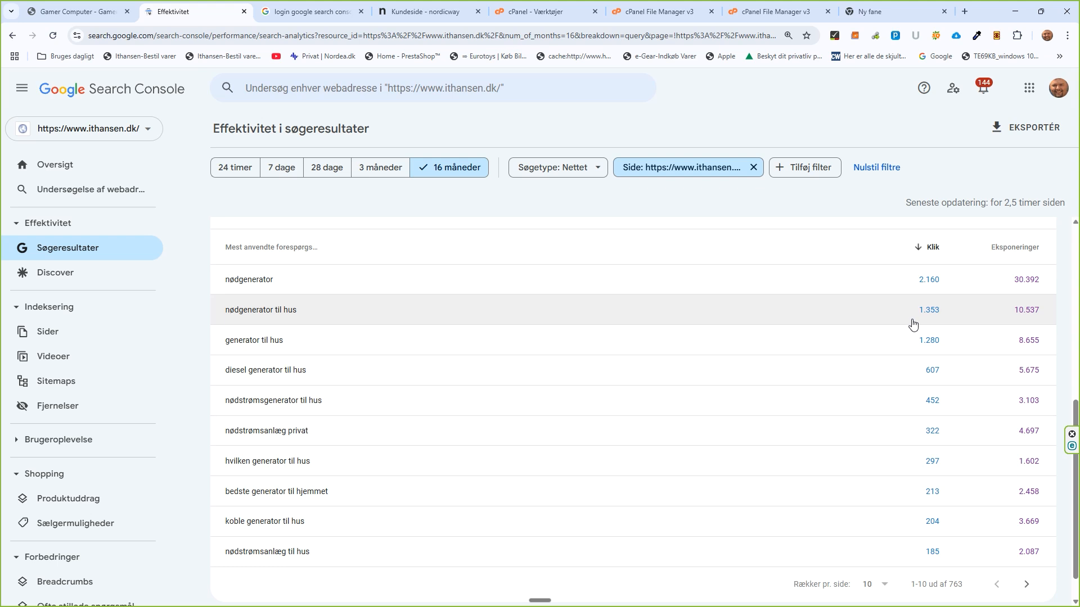
pyautogui.scroll(3, 666, 422)
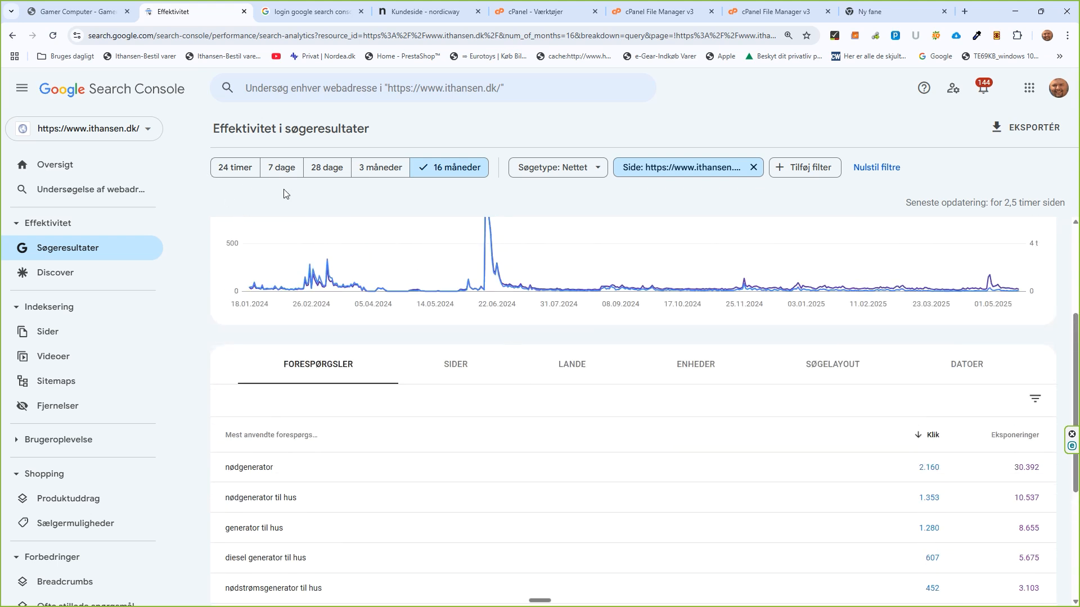
pyautogui.scroll(-3, 371, 281)
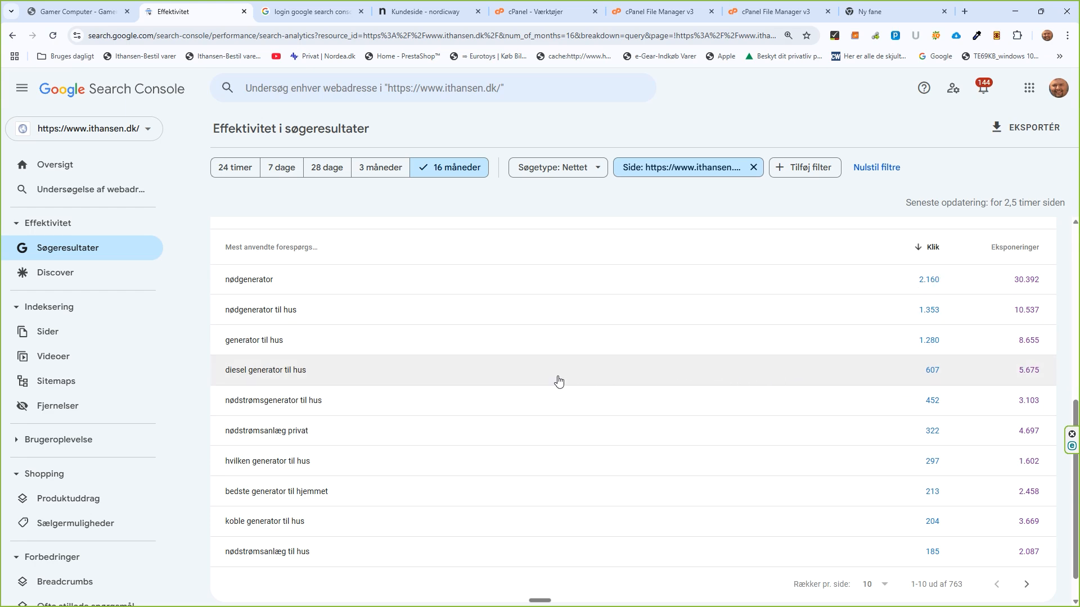
pyautogui.scroll(3, 568, 394)
pyautogui.scroll(-3, 555, 430)
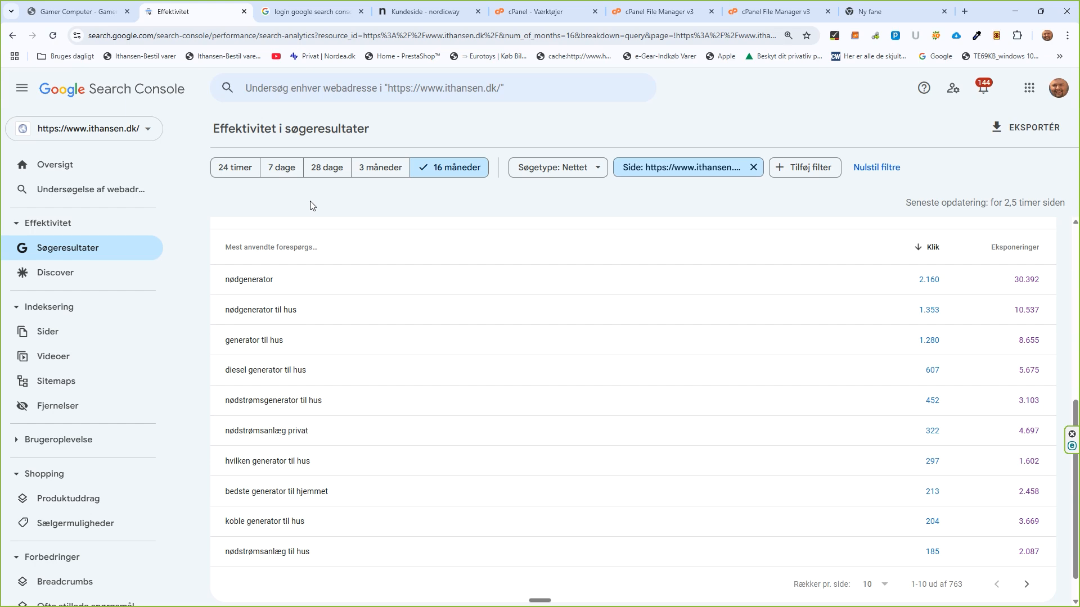
# In the Google results tab, search for 'login google search console'
pyautogui.click(87, 10)
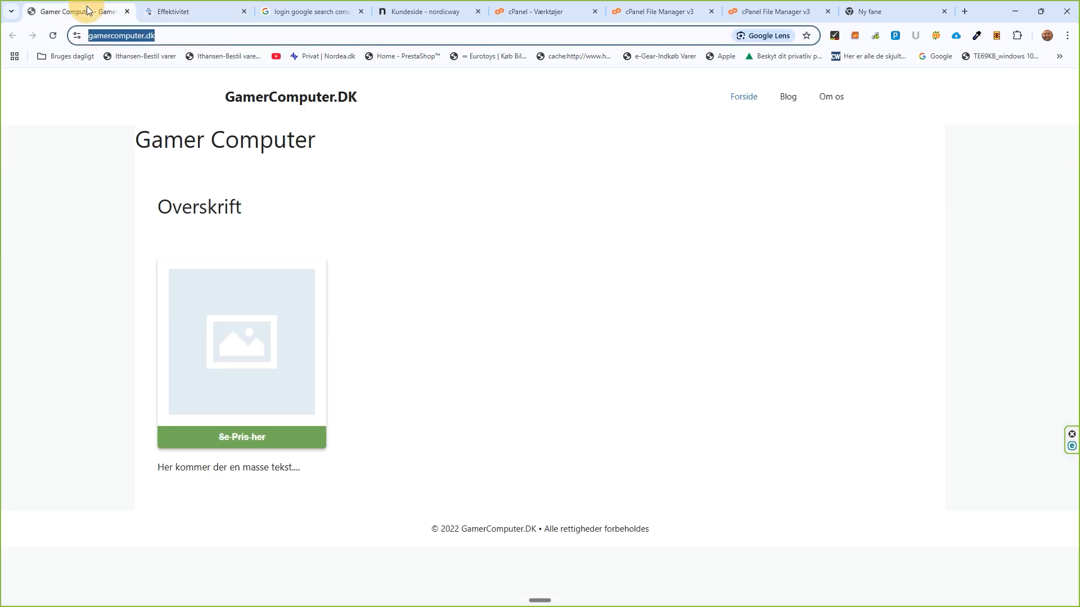
pyautogui.click(286, 11)
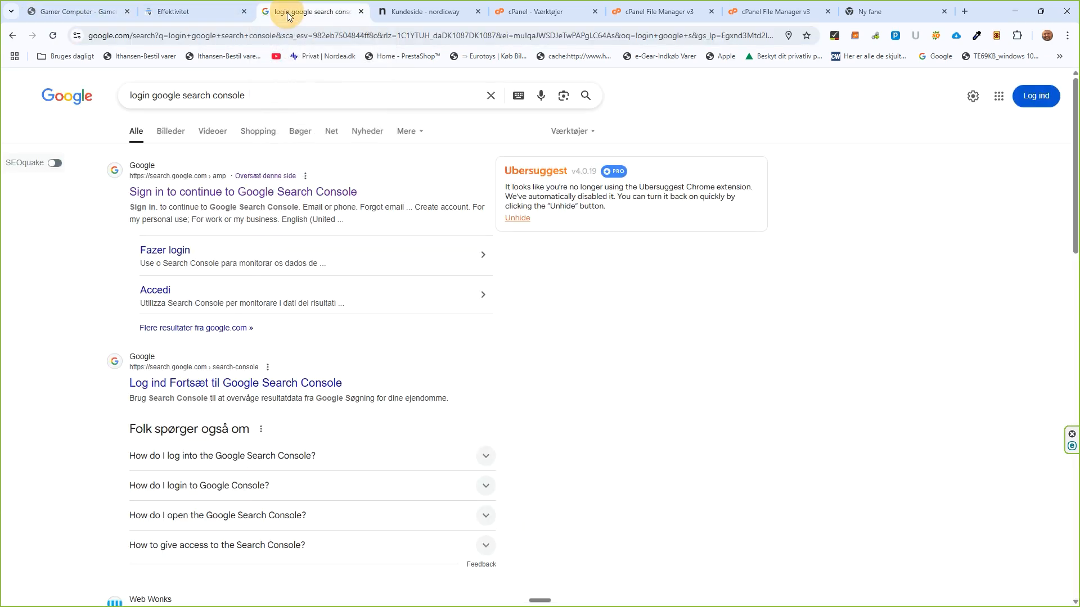
pyautogui.moveTo(343, 94); pyautogui.dragTo(96, 109)
pyautogui.write('login')
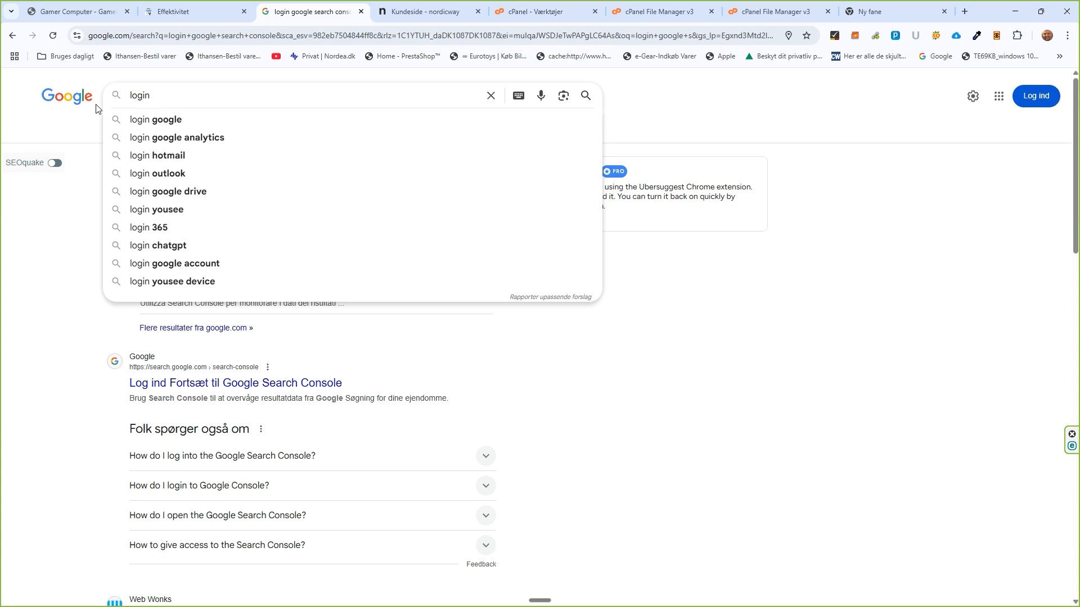
pyautogui.write(' google se')
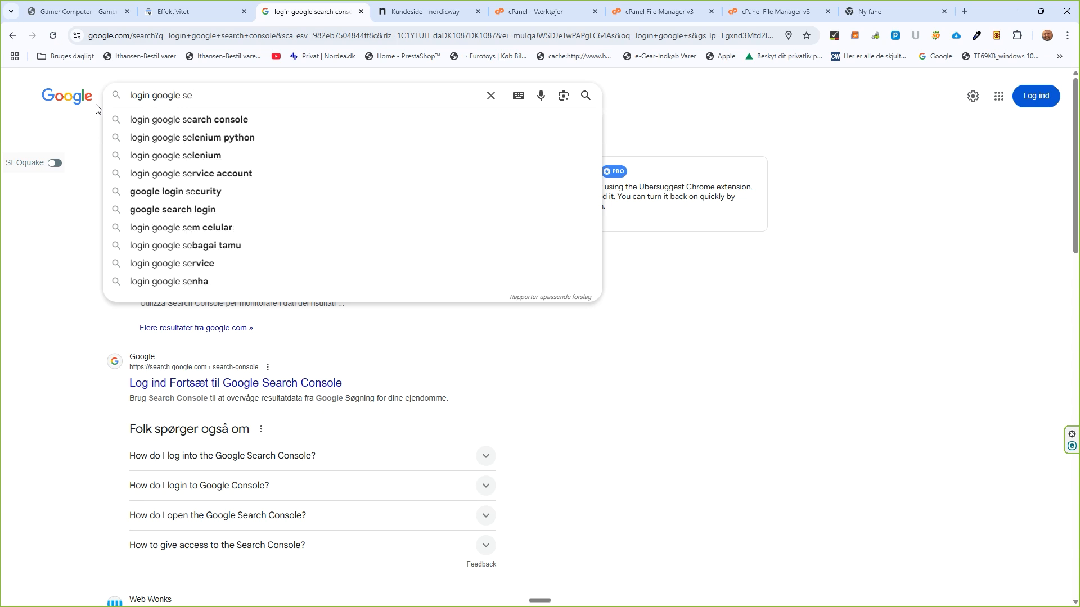
pyautogui.click(165, 120)
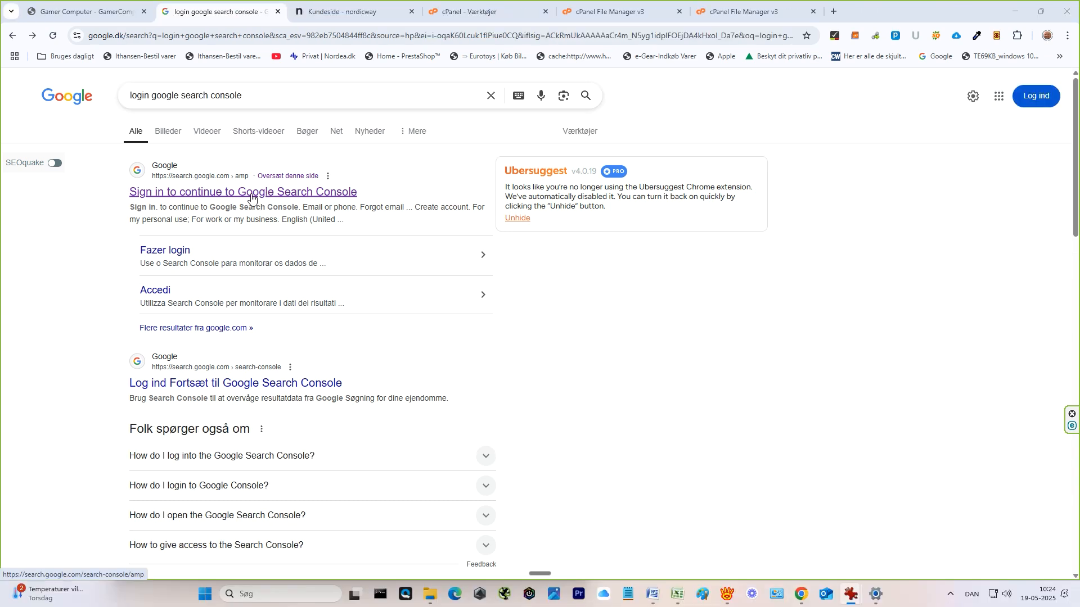
# From the Search Console sign-in page, start creating a Google account for work or business use
pyautogui.click(251, 192)
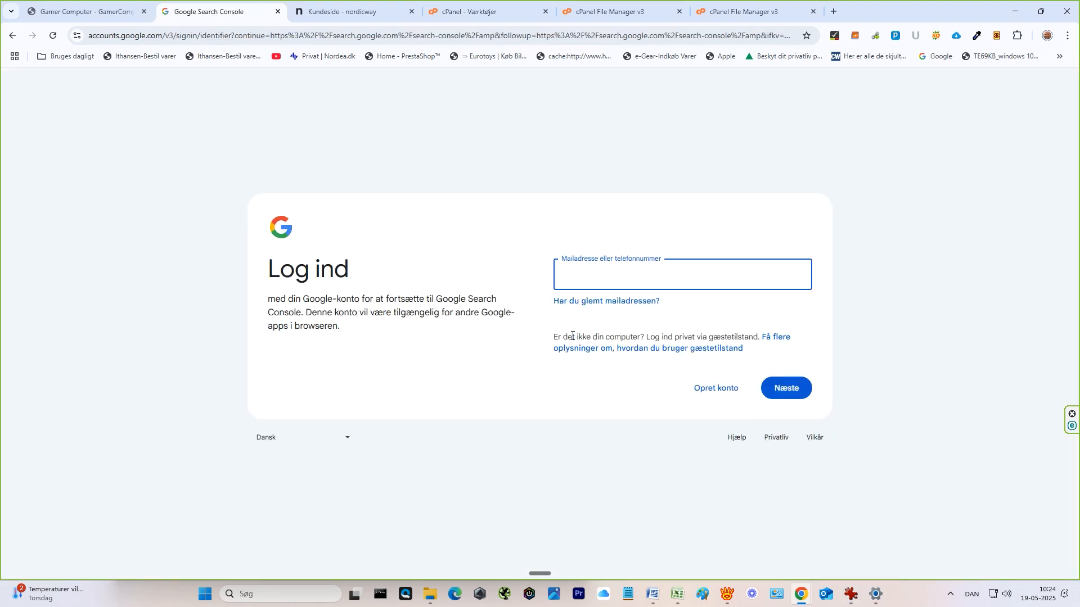
pyautogui.click(721, 395)
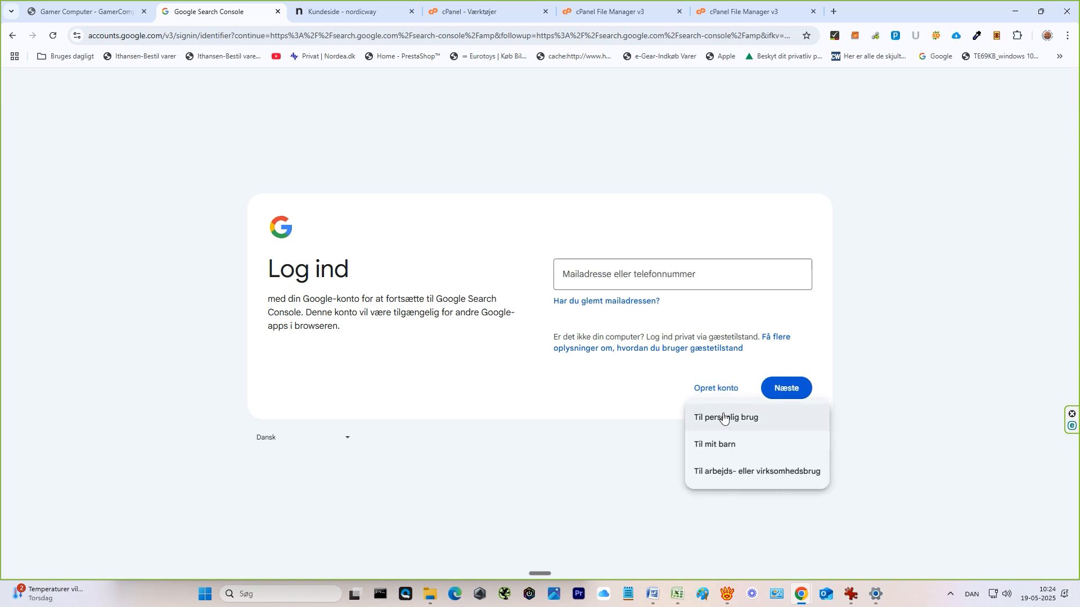
pyautogui.click(717, 478)
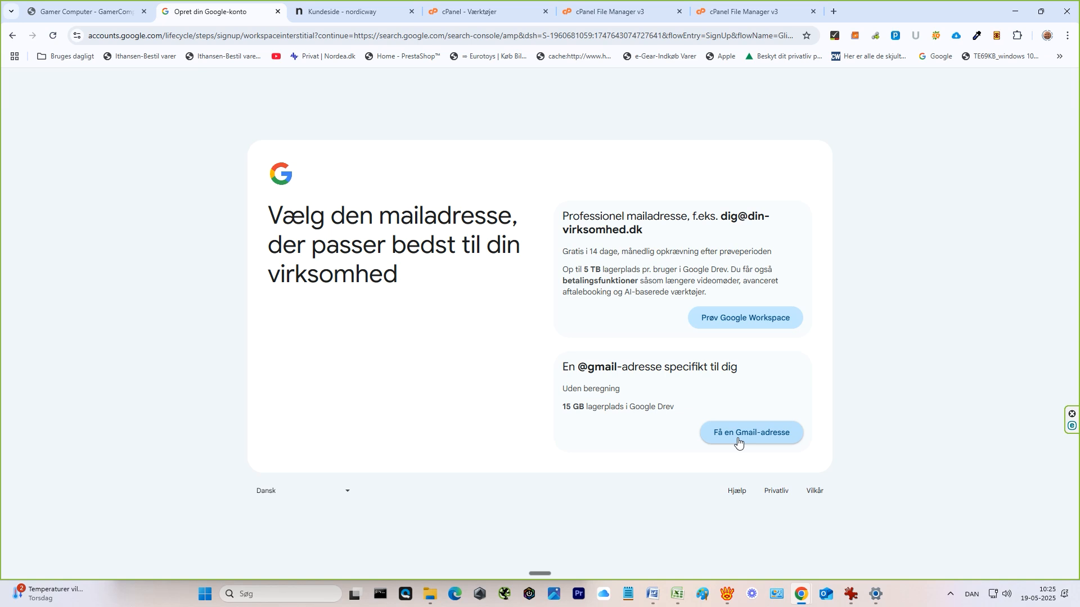
pyautogui.click(53, 15)
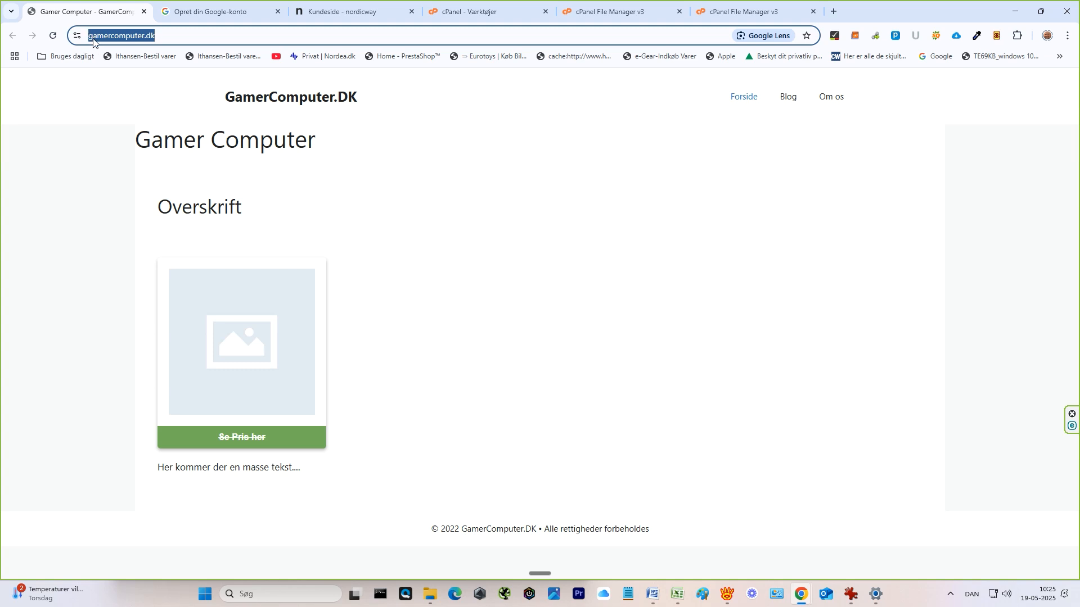
pyautogui.click(193, 11)
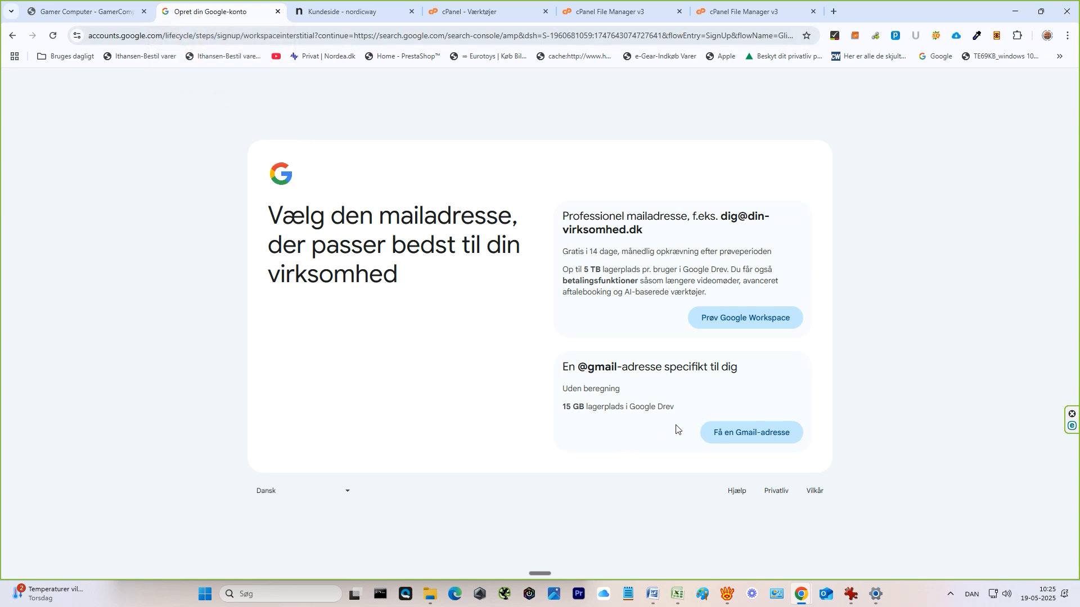
# Choose to get a Gmail address and fill in the first and last name
pyautogui.click(760, 433)
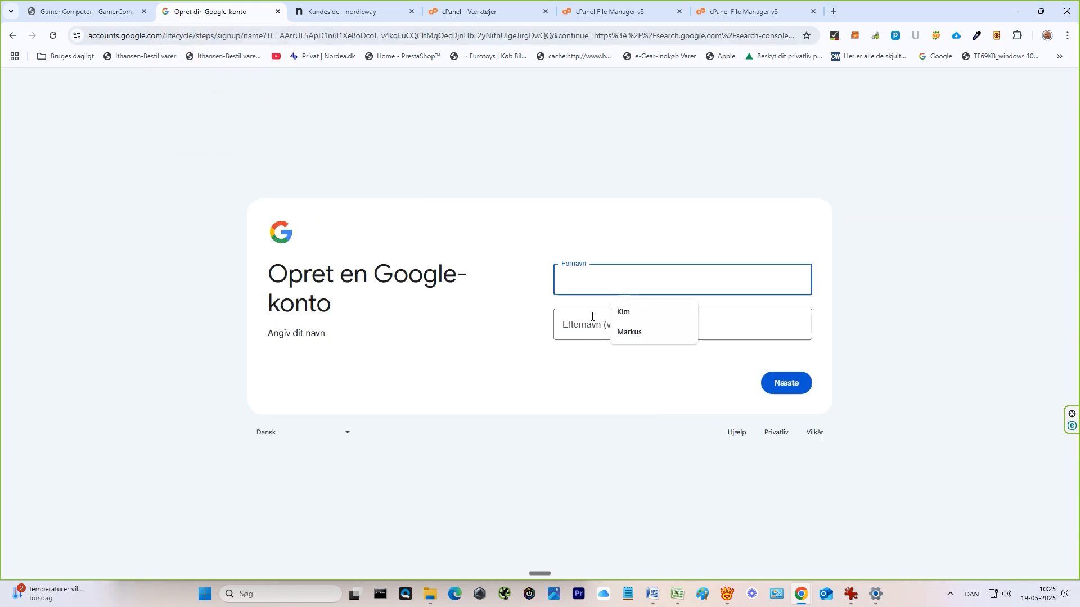
pyautogui.click(622, 312)
pyautogui.click(607, 335)
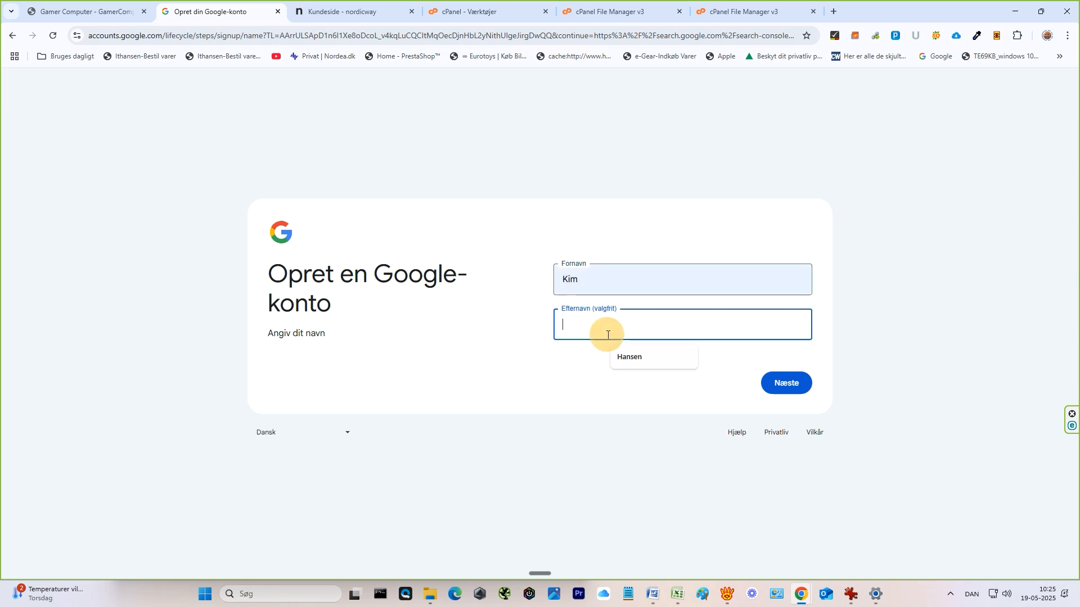
pyautogui.click(632, 358)
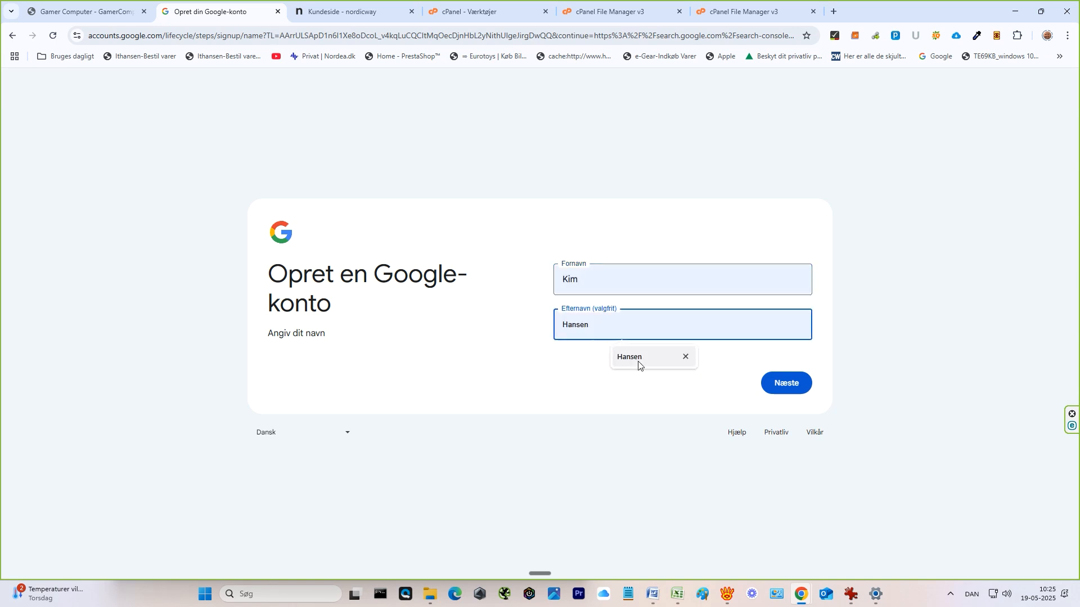
pyautogui.click(789, 392)
# Enter the birth day, month, year and gender, correcting the day and month, and submit
pyautogui.click(602, 284)
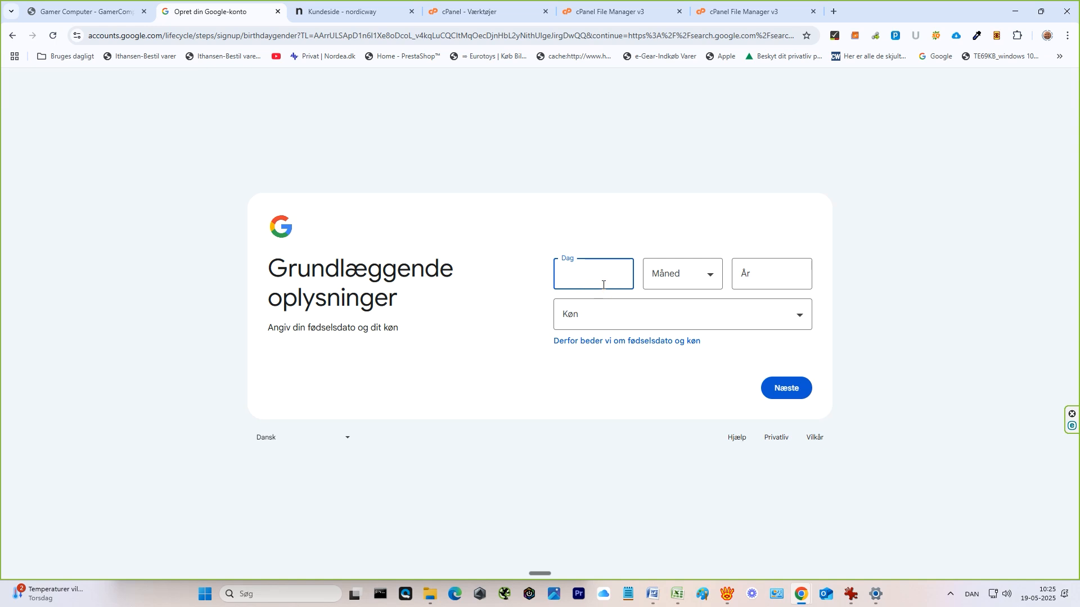
pyautogui.write('11')
pyautogui.click(670, 285)
pyautogui.click(680, 420)
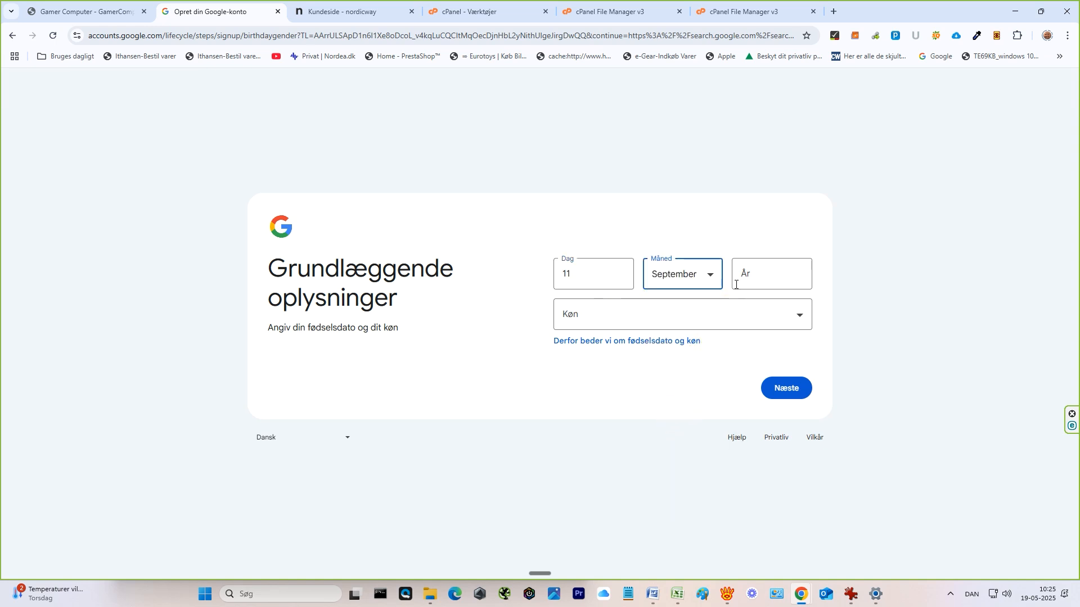
pyautogui.click(736, 285)
pyautogui.write('19')
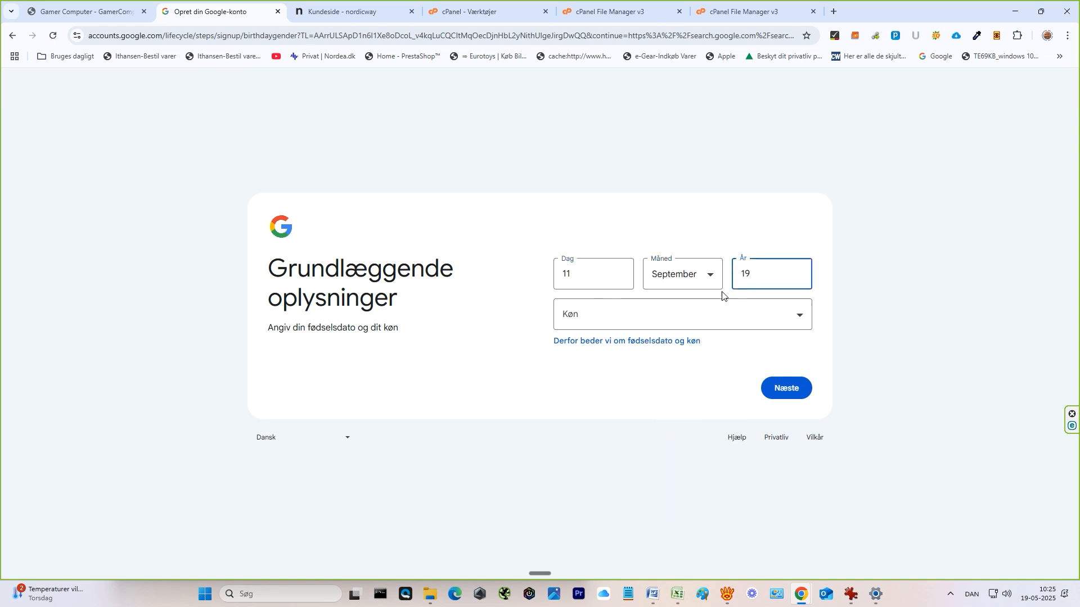
pyautogui.write('73')
pyautogui.click(673, 321)
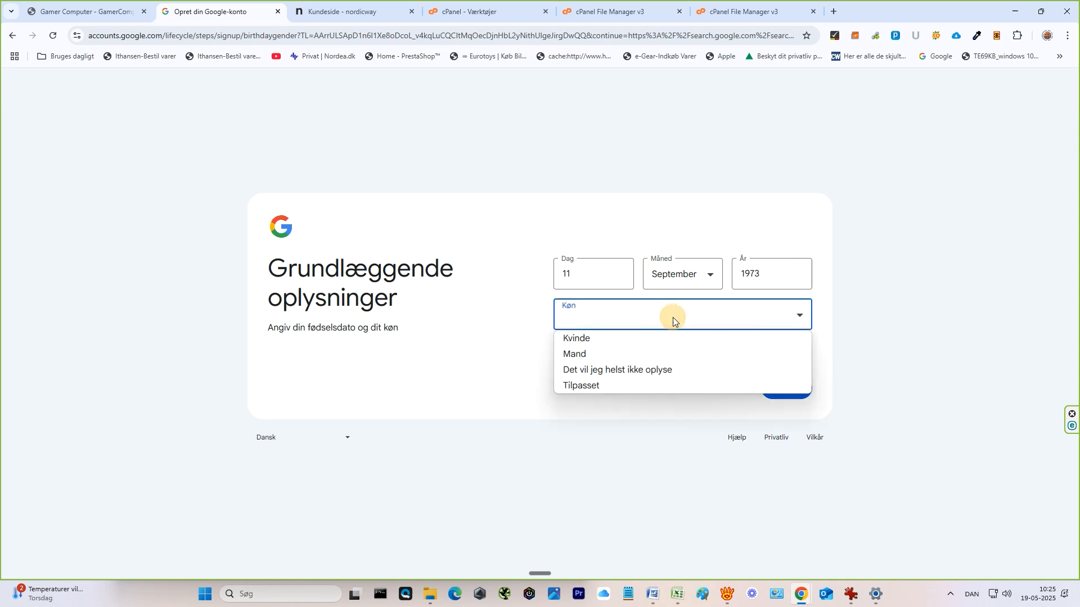
pyautogui.click(656, 353)
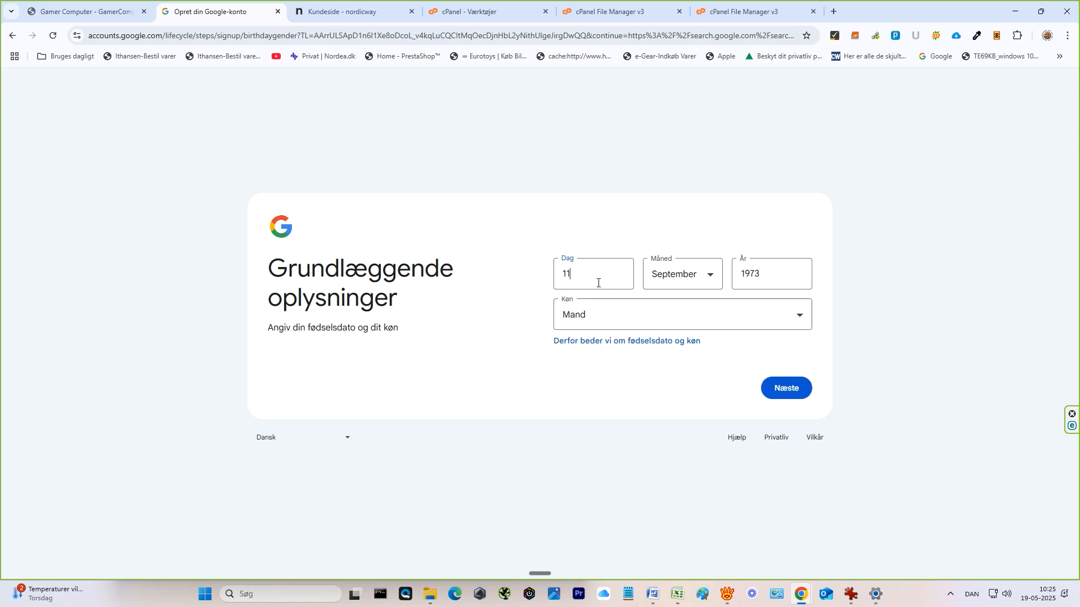
pyautogui.doubleClick(598, 279)
pyautogui.write('14')
pyautogui.click(660, 275)
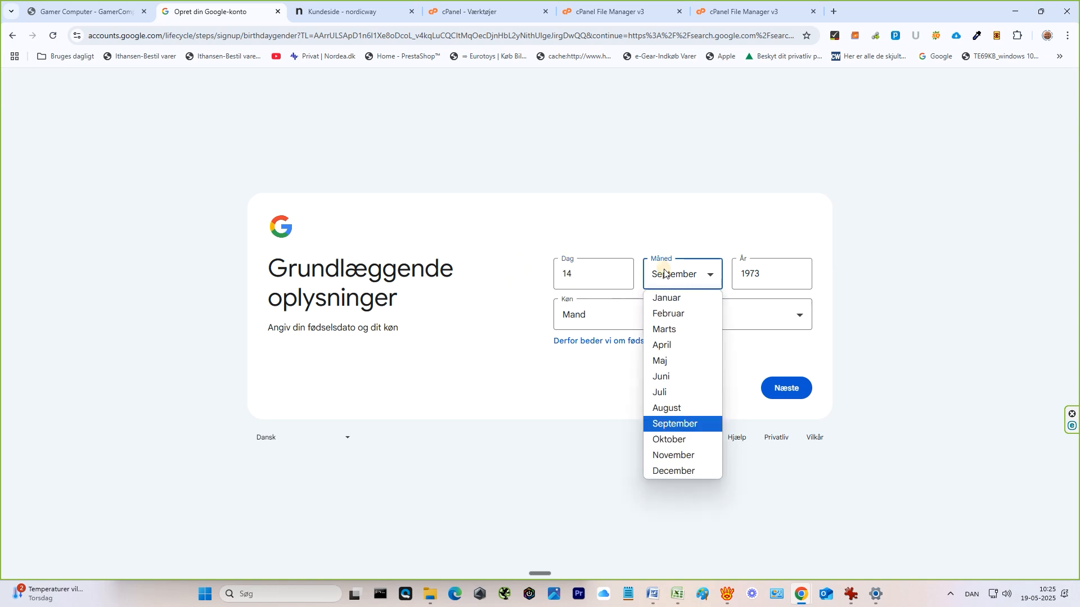
pyautogui.click(685, 457)
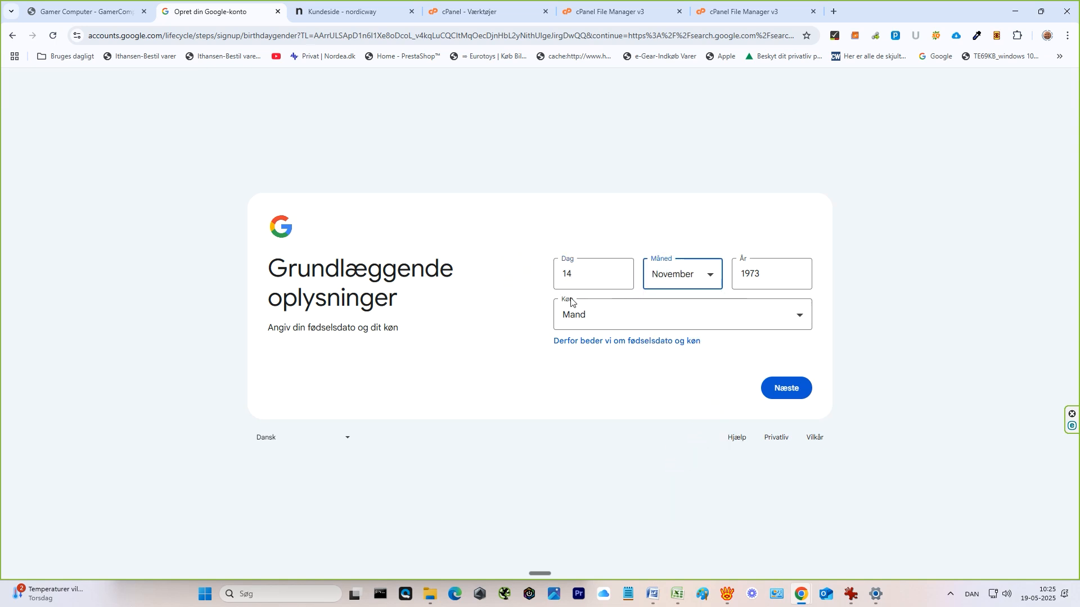
pyautogui.click(780, 390)
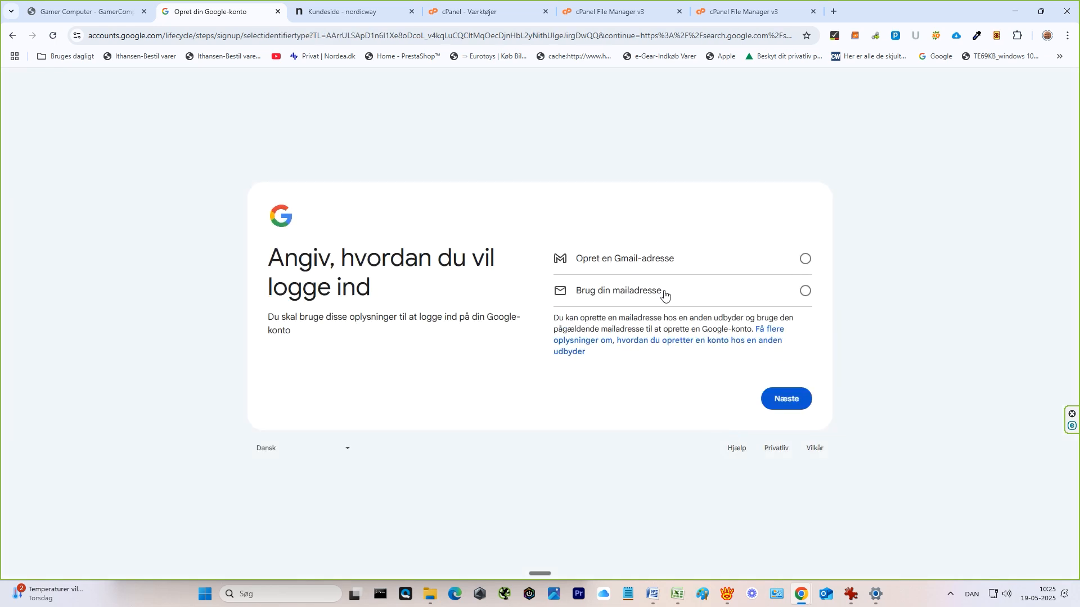
# Choose to use an existing email address and submit the contact email address
pyautogui.click(804, 293)
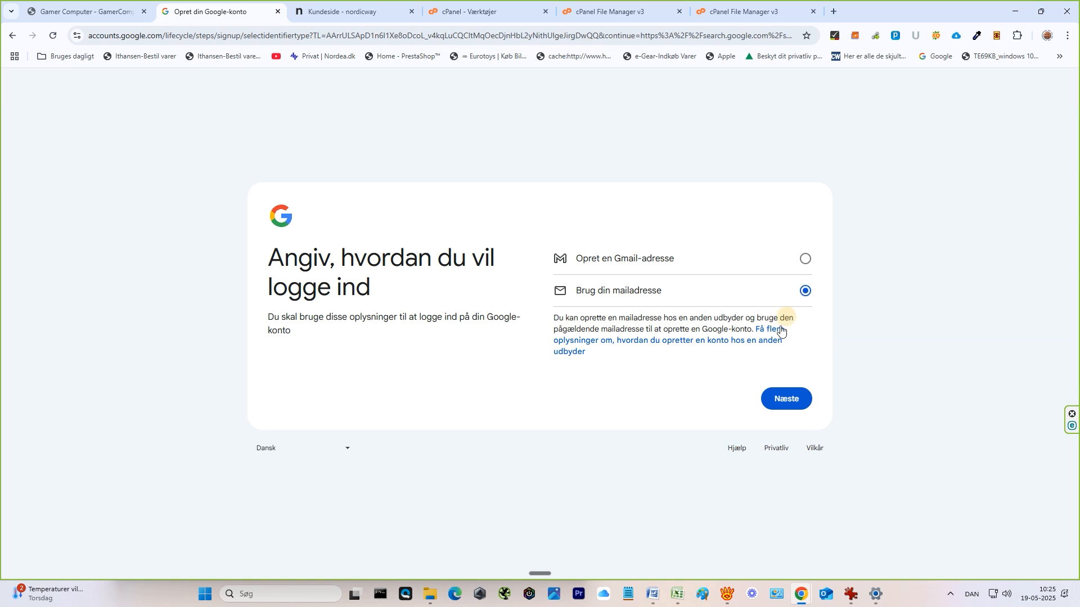
pyautogui.click(778, 405)
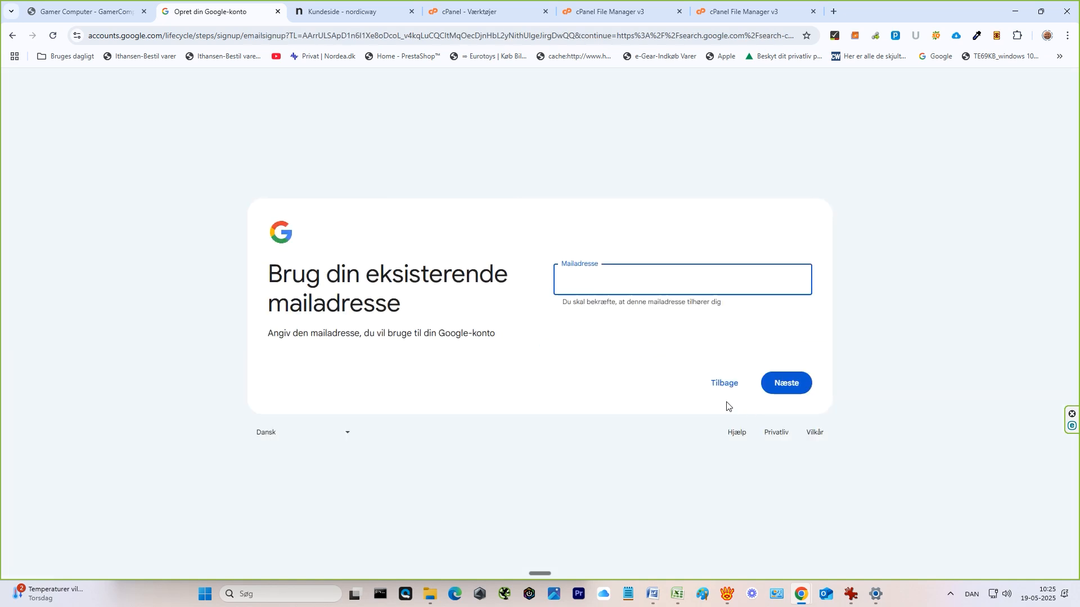
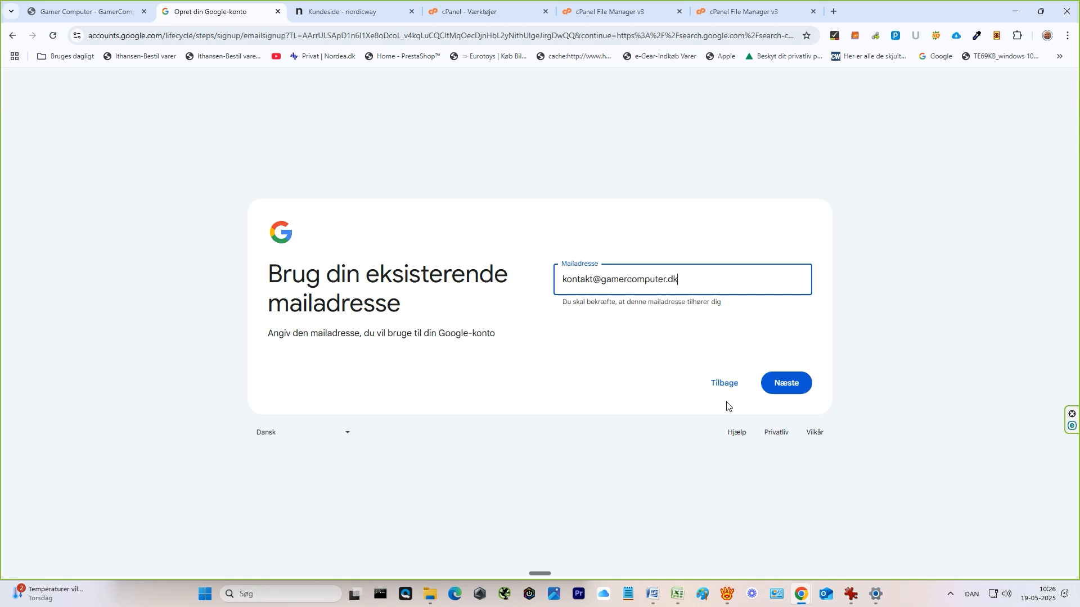
pyautogui.click(802, 382)
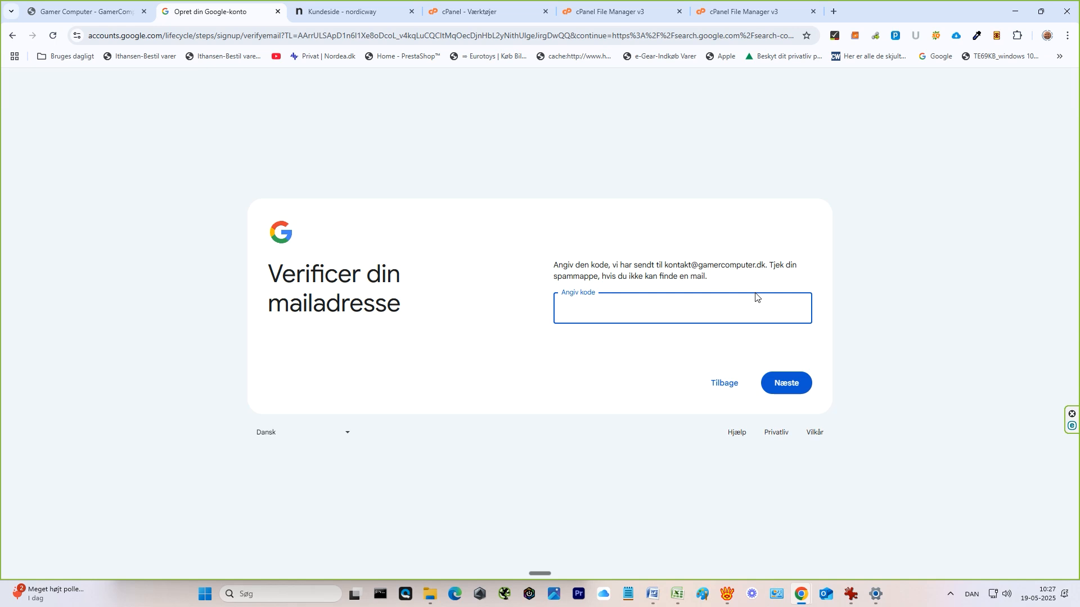
# Enter the emailed verification code, then set and confirm the account password
pyautogui.click(787, 383)
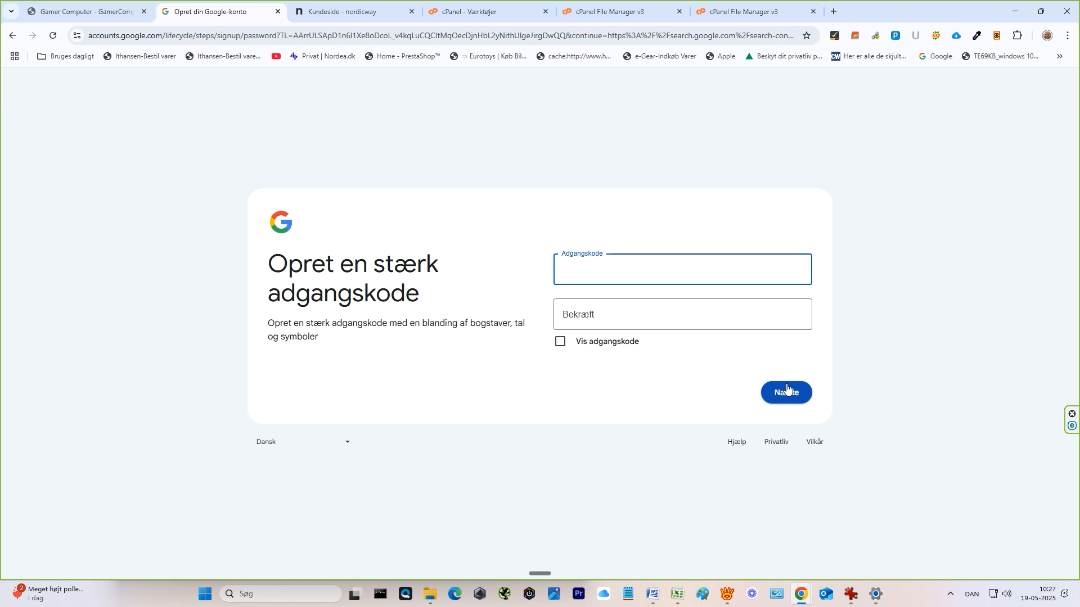
pyautogui.write('•••••')
pyautogui.press('BackSpace')
pyautogui.press('BackSpace')
pyautogui.press('BackSpace')
pyautogui.press('BackSpace')
pyautogui.press('BackSpace')
pyautogui.write('•••••••••')
pyautogui.press('Tab')
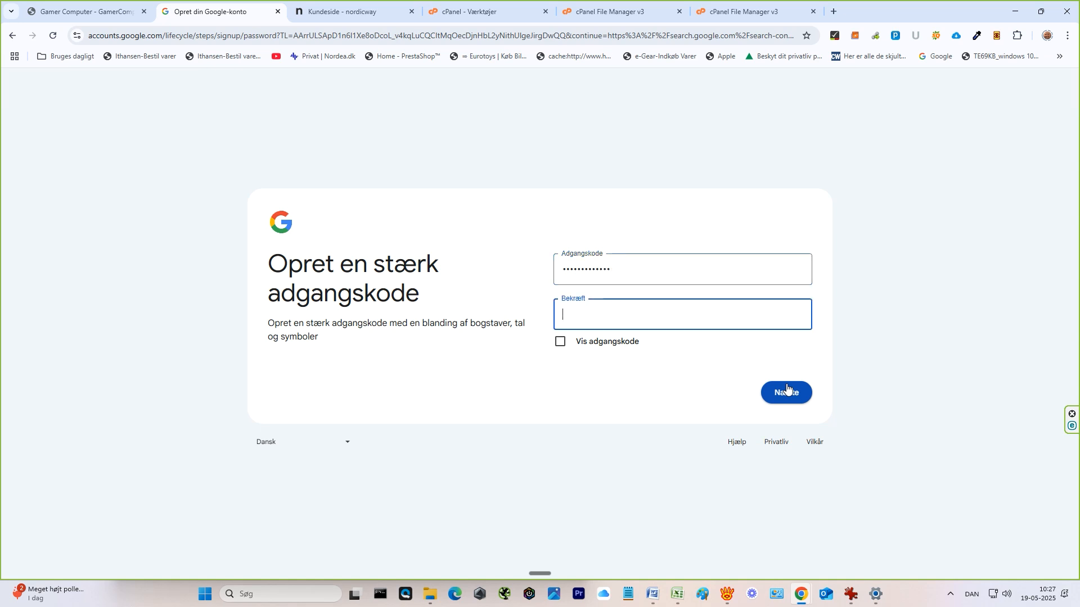
pyautogui.write('•••••••••••••')
pyautogui.click(793, 396)
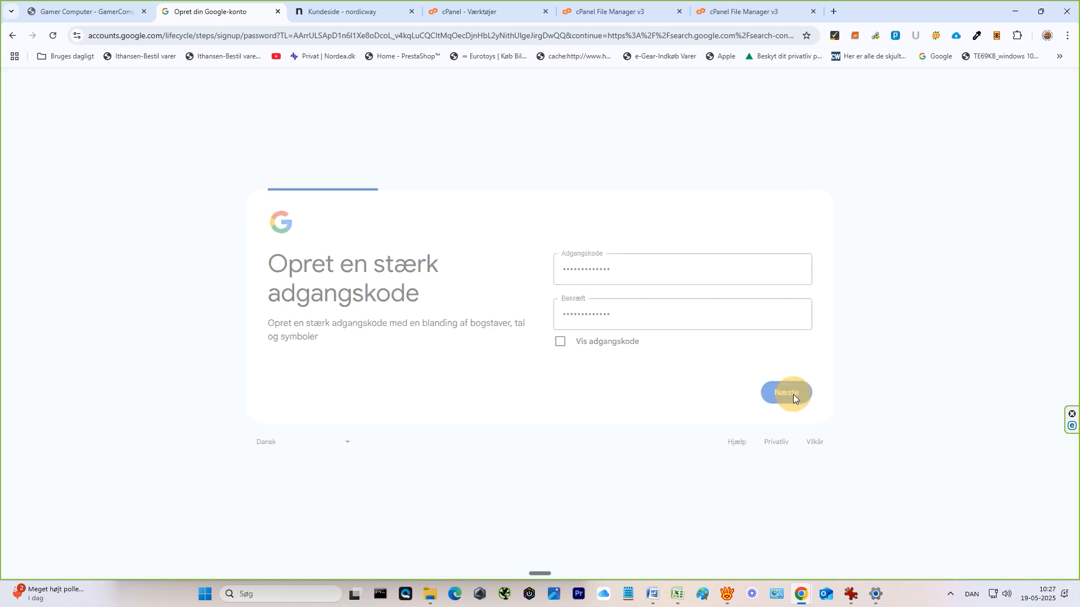
pyautogui.click(721, 286)
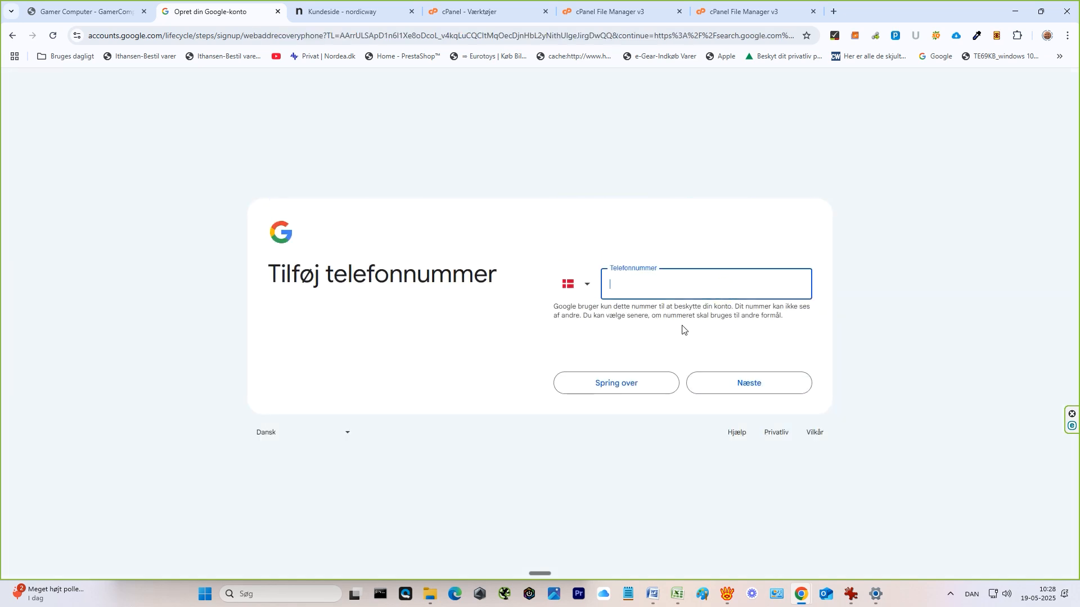
# Add the recovery phone number and choose the 4-step privacy setup
pyautogui.write('21275763')
pyautogui.click(730, 386)
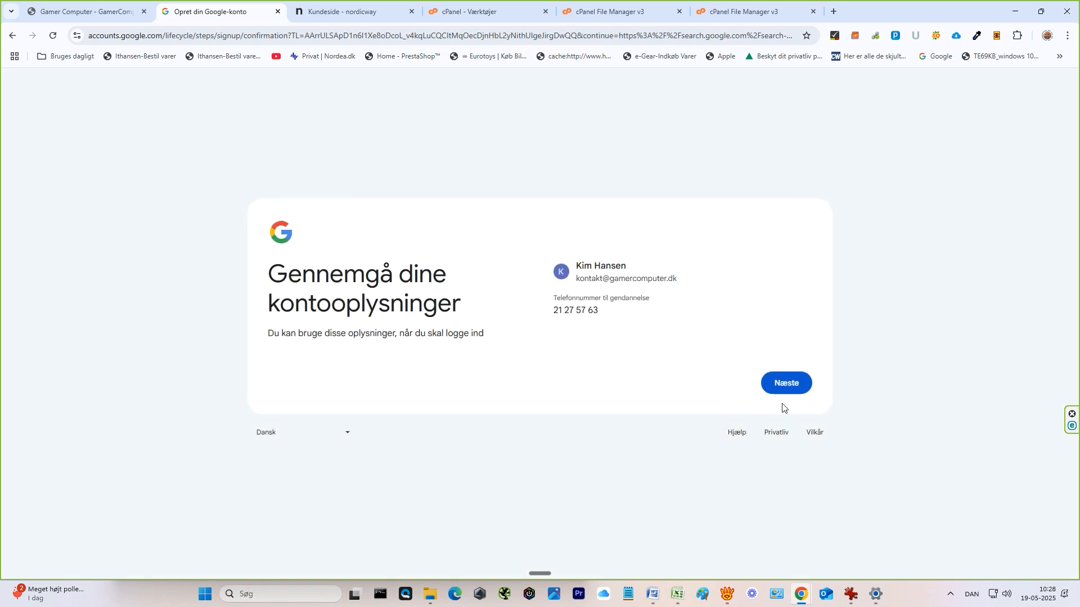
pyautogui.click(795, 389)
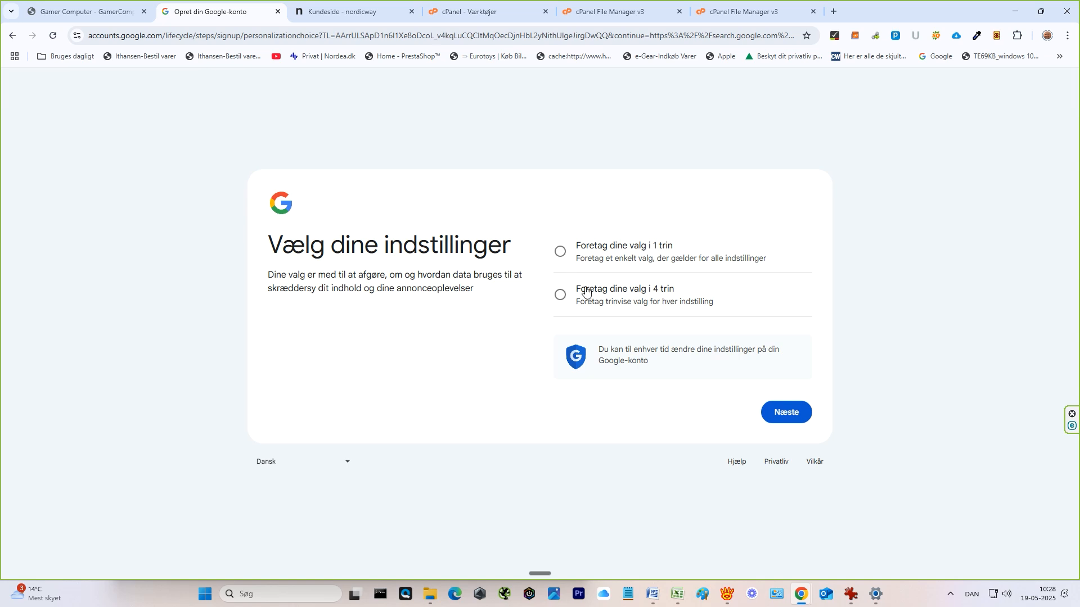
pyautogui.click(560, 295)
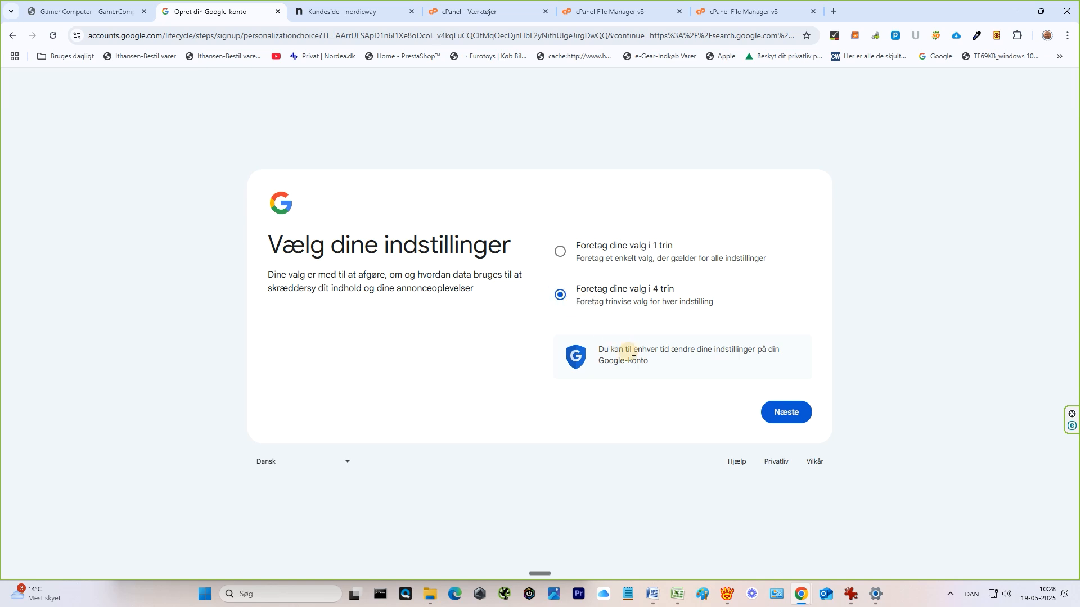
pyautogui.click(783, 424)
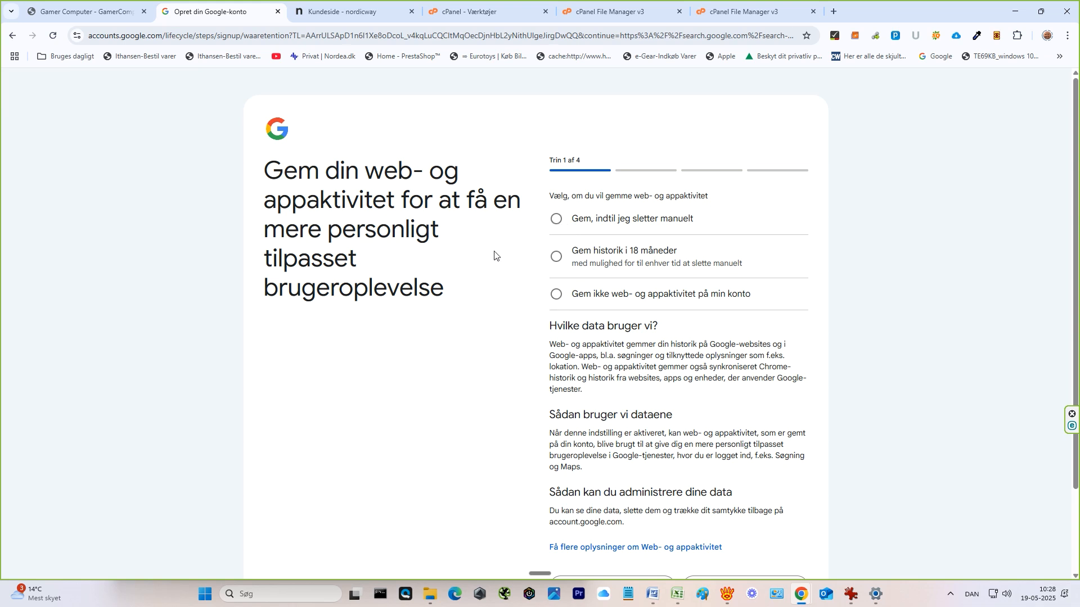
# Turn off saving of web and app activity and YouTube history
pyautogui.scroll(-3, 514, 413)
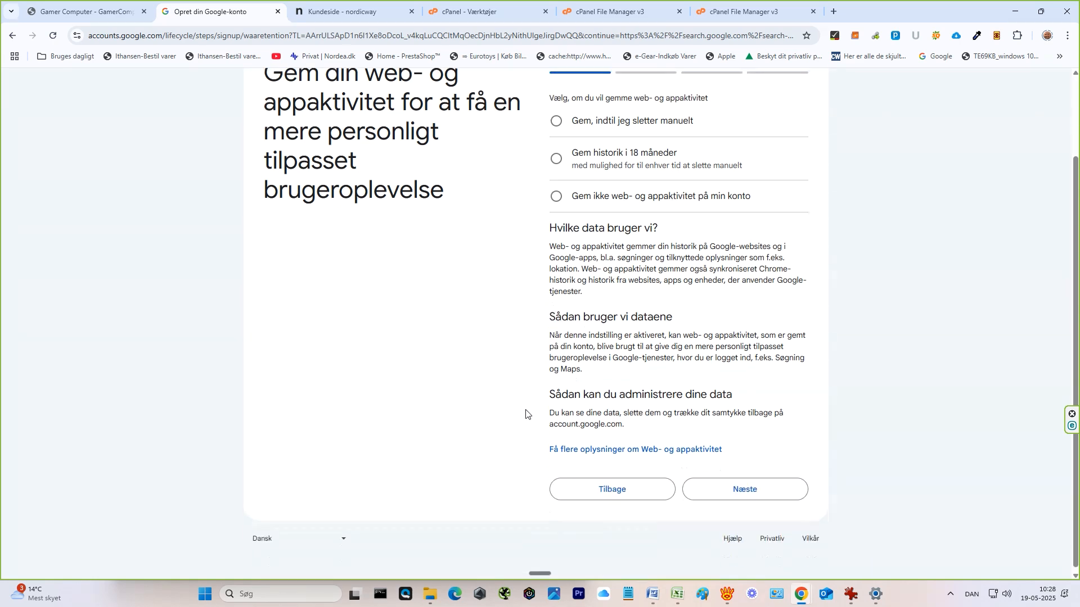
pyautogui.scroll(3, 525, 415)
pyautogui.scroll(-3, 526, 414)
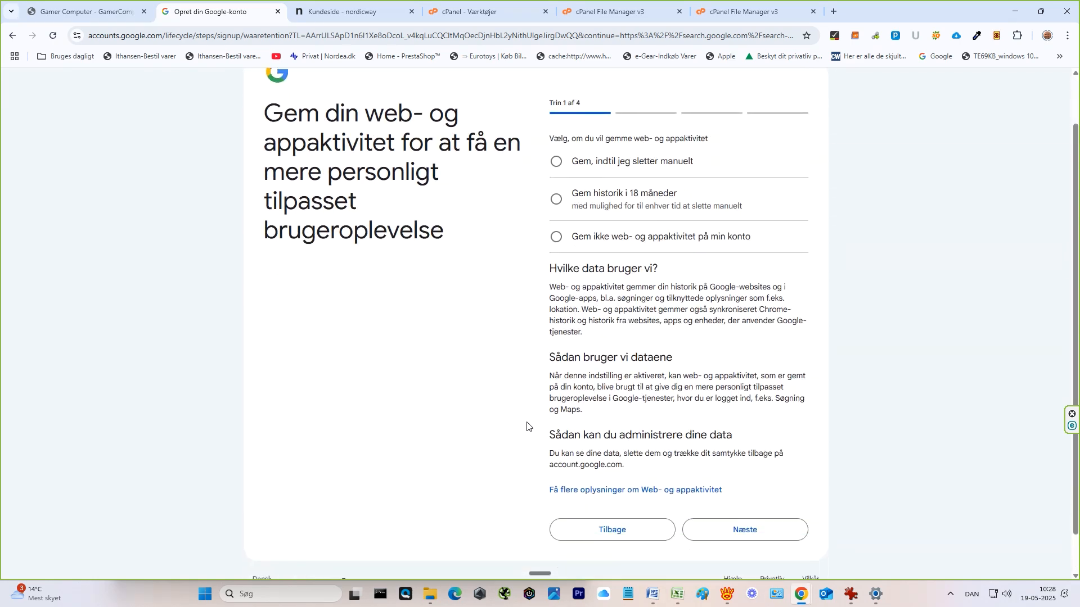
pyautogui.scroll(2, 528, 428)
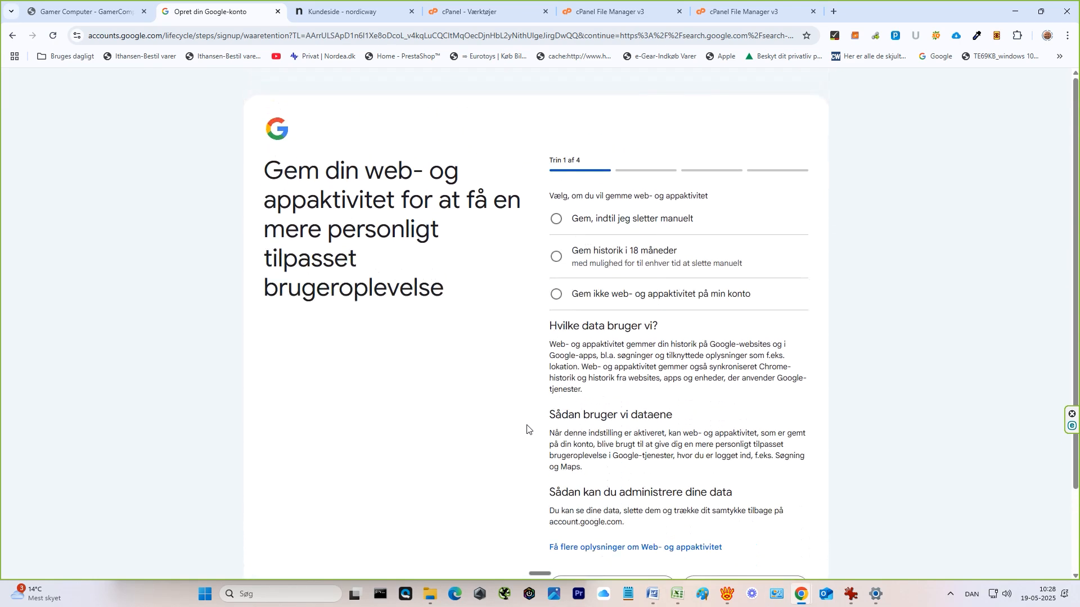
pyautogui.scroll(-2, 529, 429)
pyautogui.scroll(2, 530, 431)
pyautogui.click(557, 295)
pyautogui.scroll(-2, 560, 375)
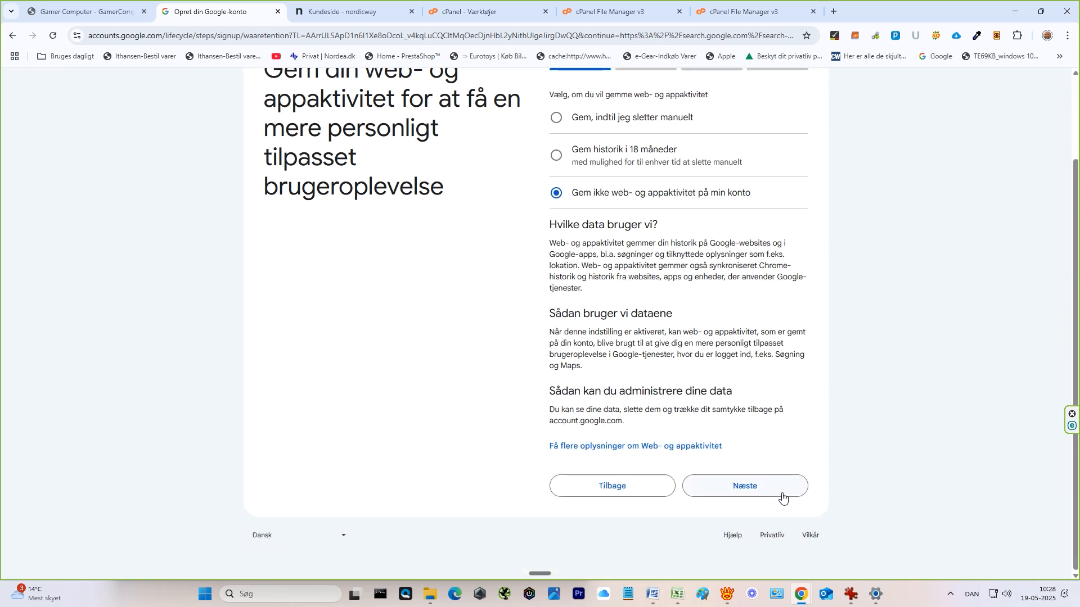
pyautogui.click(743, 486)
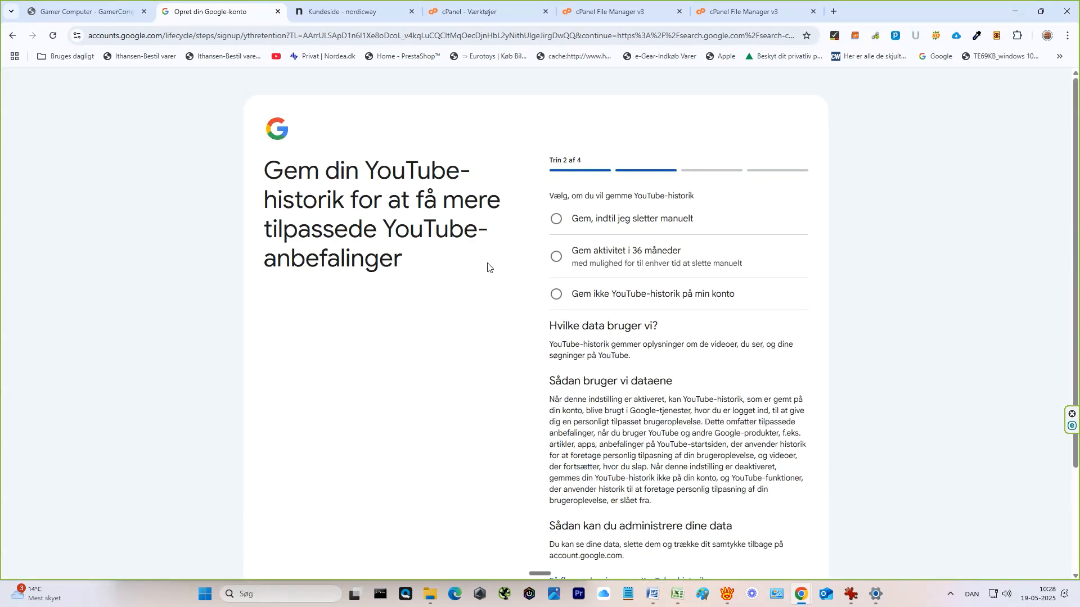
pyautogui.click(556, 295)
pyautogui.scroll(-3, 675, 450)
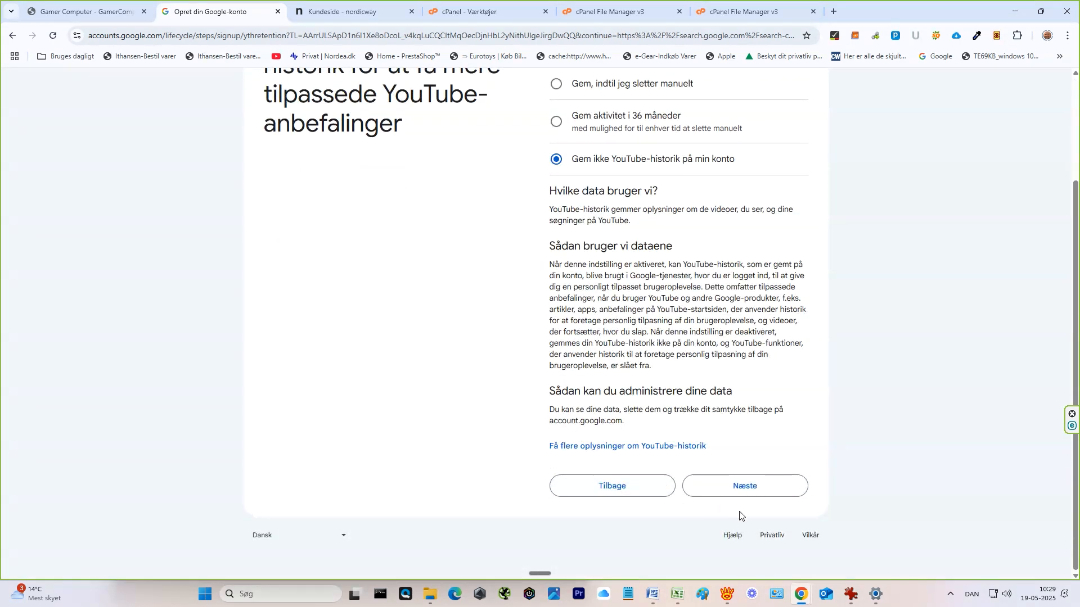
pyautogui.click(743, 487)
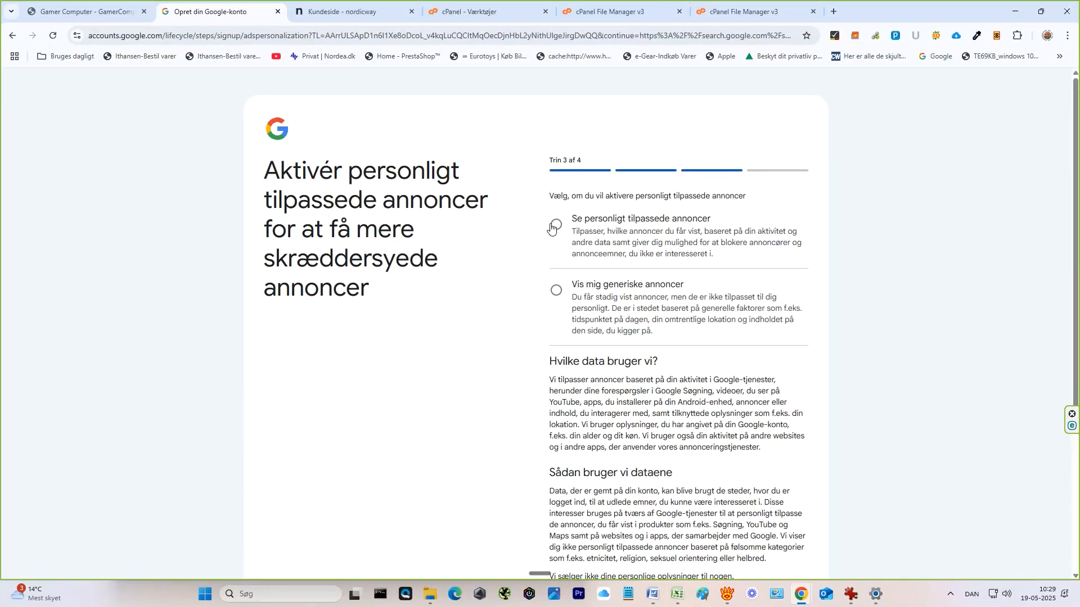
# Choose generic non-personalised ads and turn on occasional privacy reminders by email
pyautogui.click(557, 289)
pyautogui.scroll(-3, 596, 332)
pyautogui.click(743, 518)
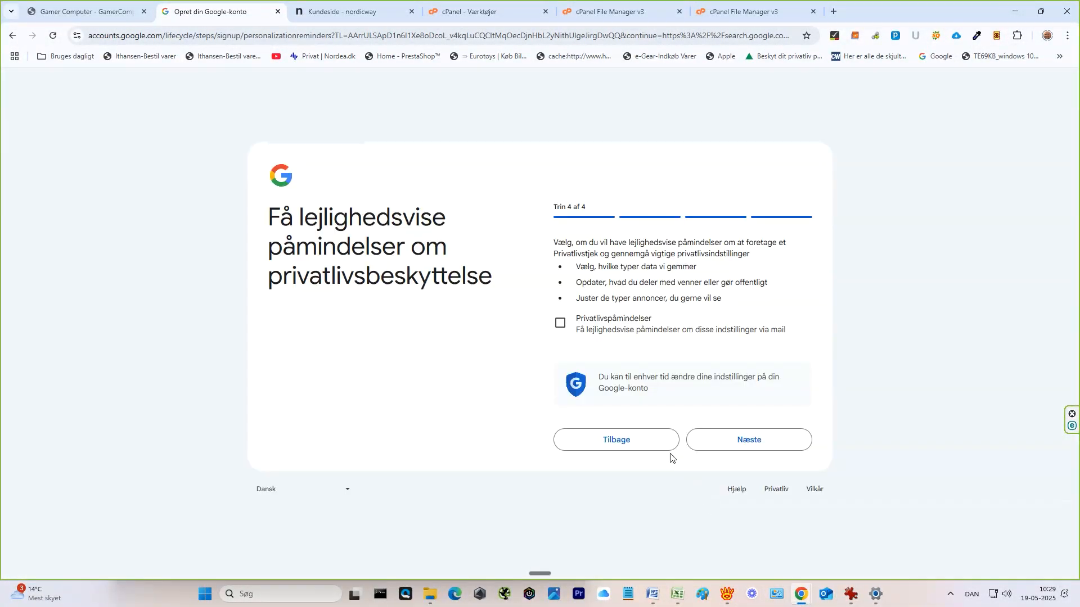
pyautogui.click(559, 323)
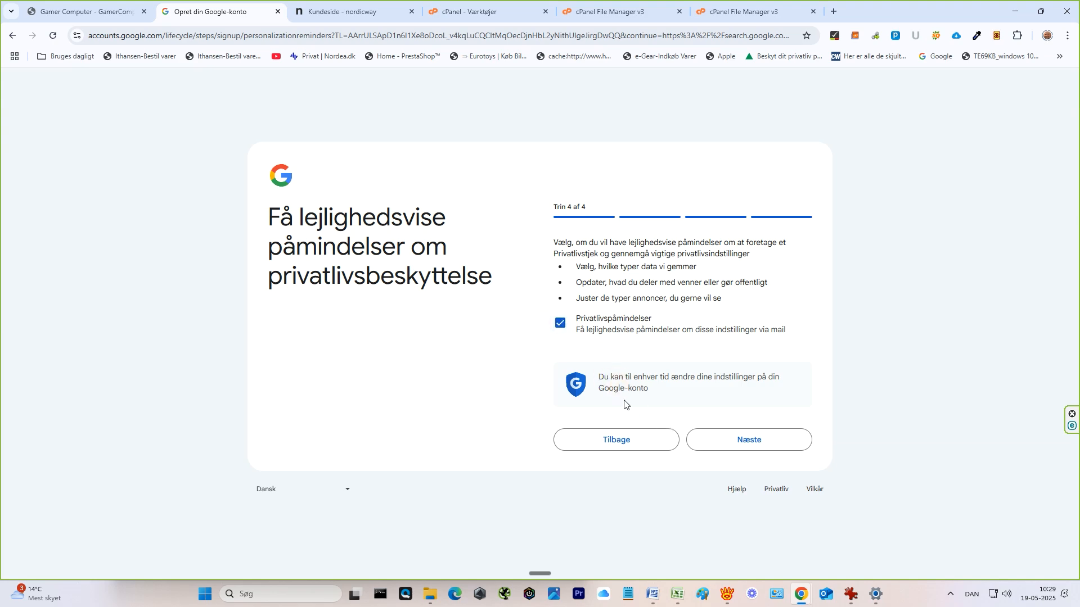
pyautogui.click(755, 441)
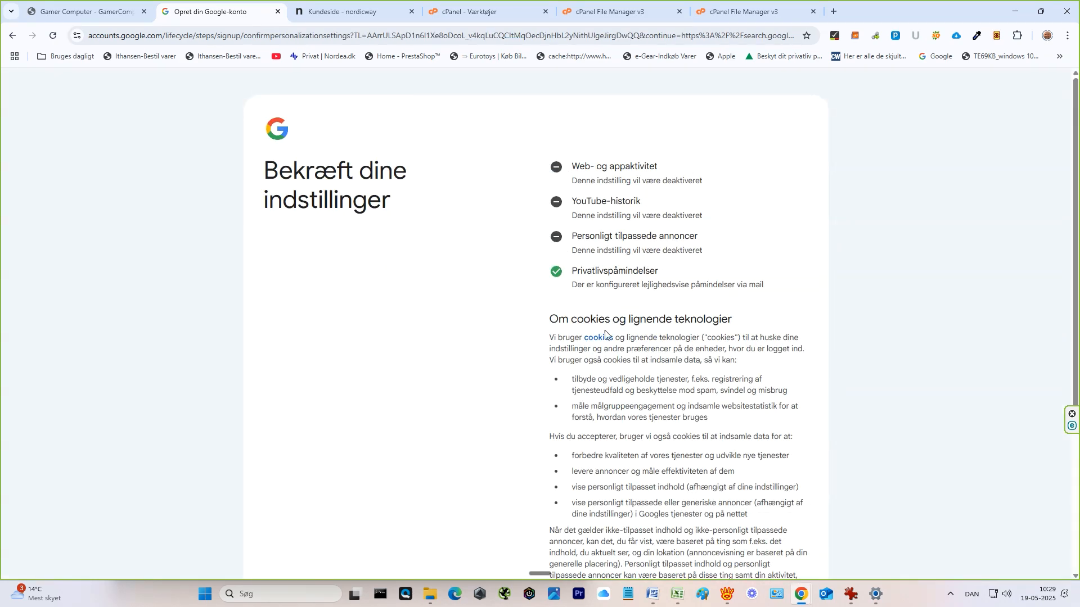
# Confirm the privacy settings, accept the terms, and skip the Google Business profile setup
pyautogui.scroll(-4, 606, 334)
pyautogui.click(771, 484)
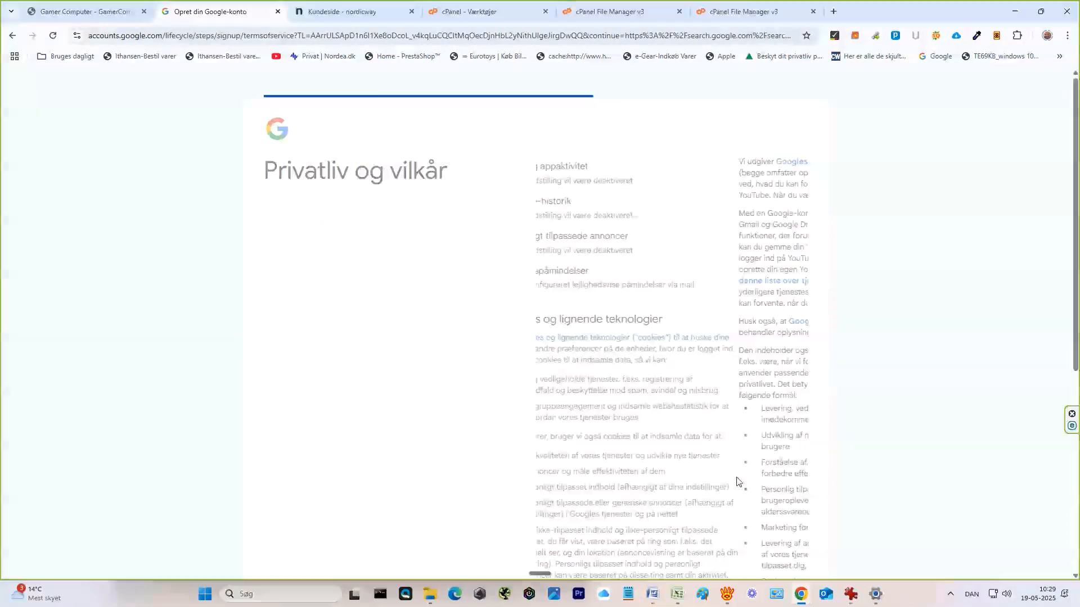
pyautogui.scroll(-10, 731, 481)
pyautogui.click(760, 491)
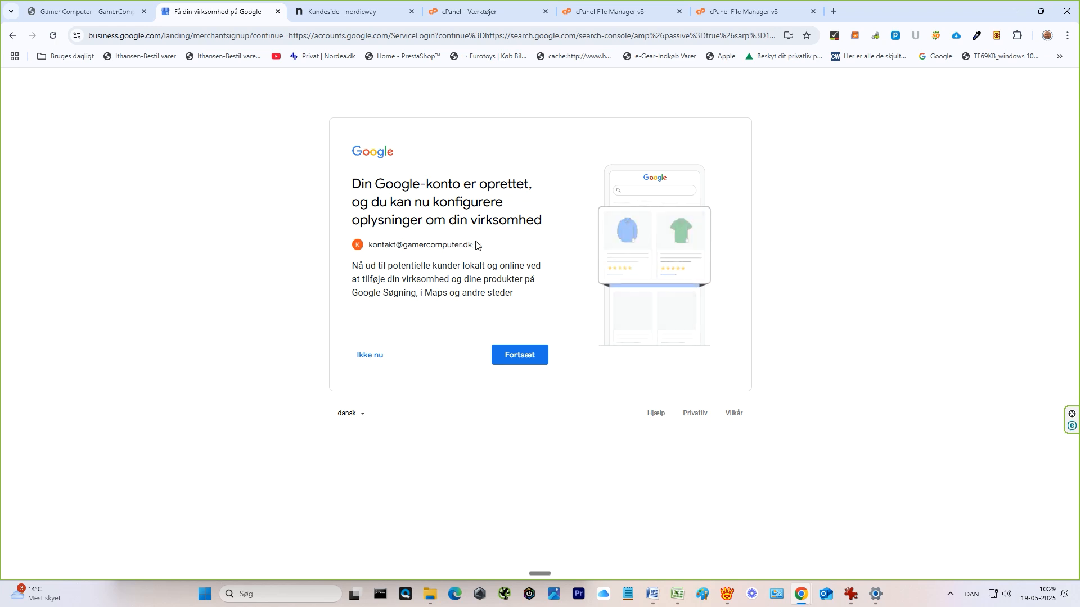
pyautogui.click(363, 355)
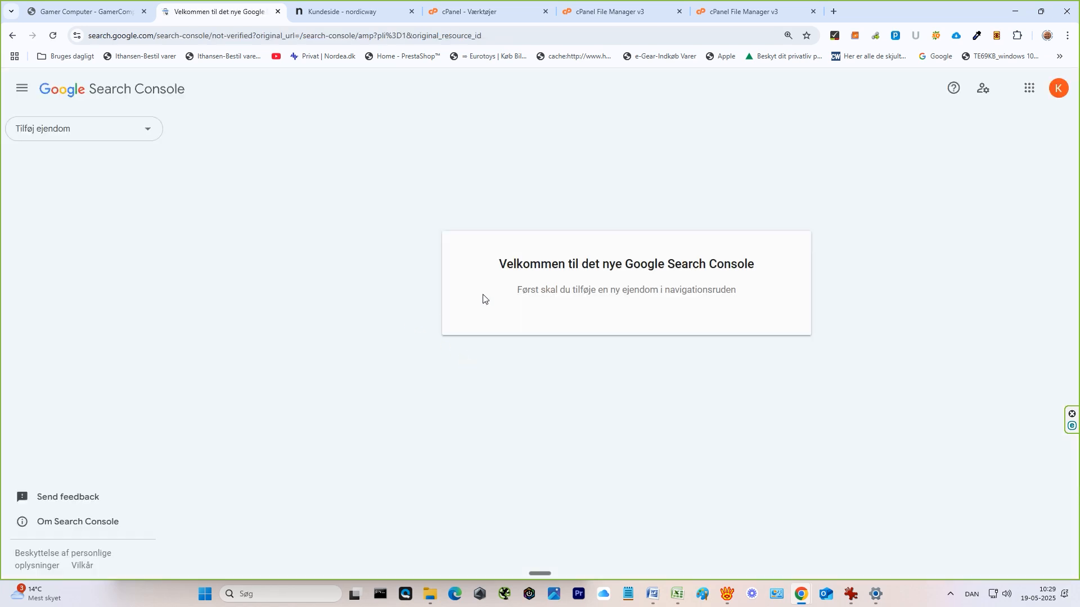
pyautogui.click(144, 129)
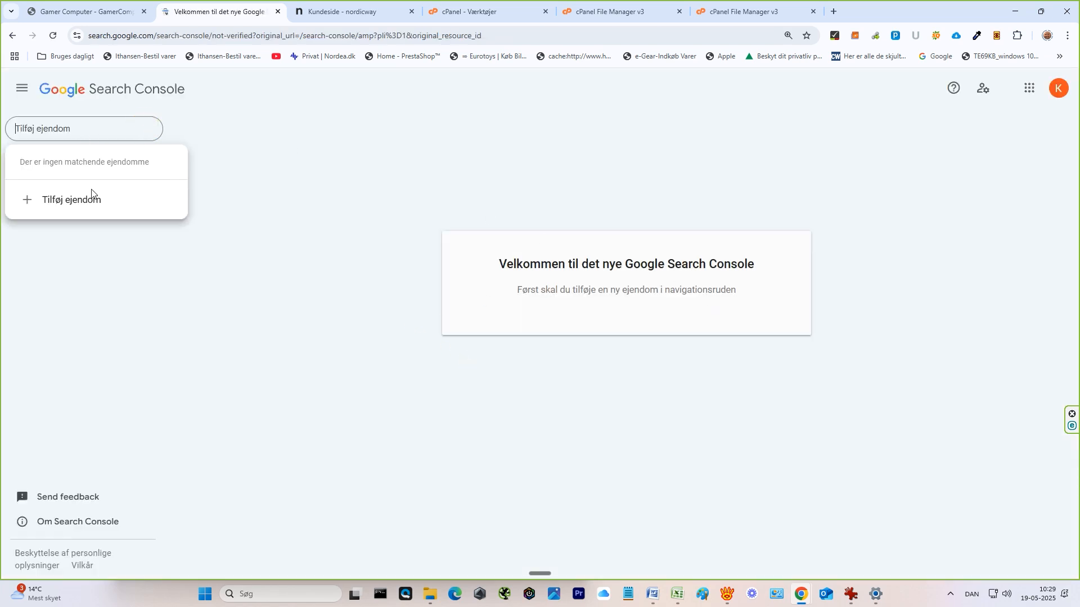
pyautogui.click(72, 201)
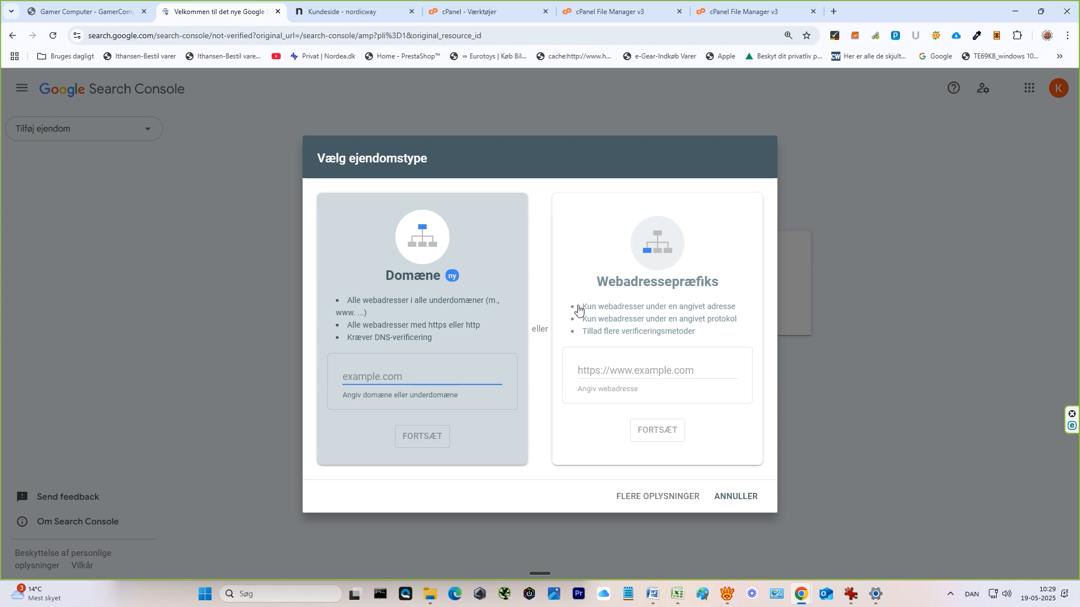
pyautogui.click(651, 308)
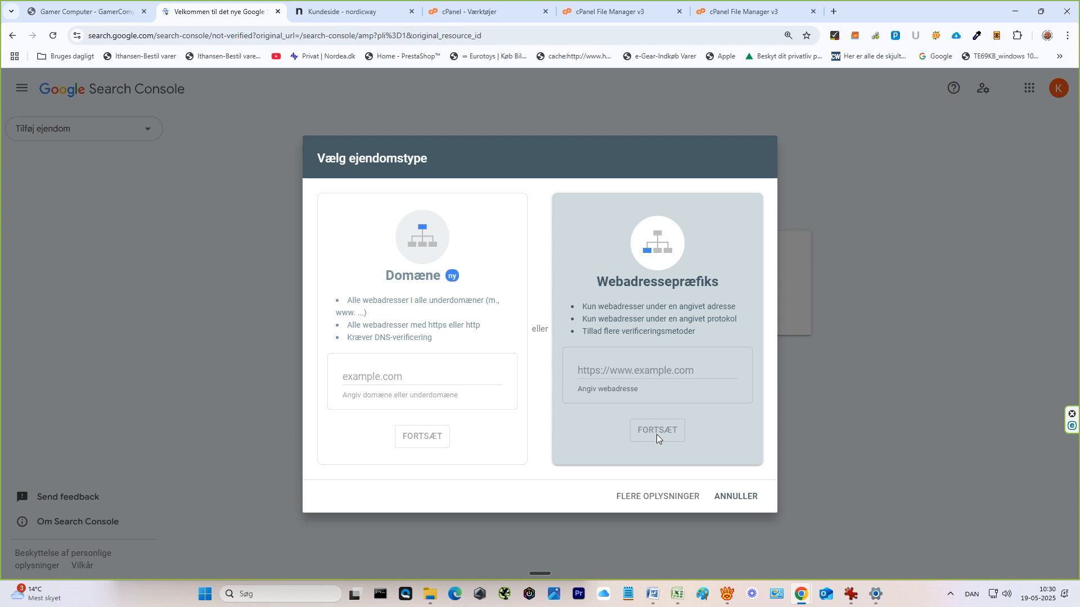
pyautogui.click(624, 368)
pyautogui.click(70, 11)
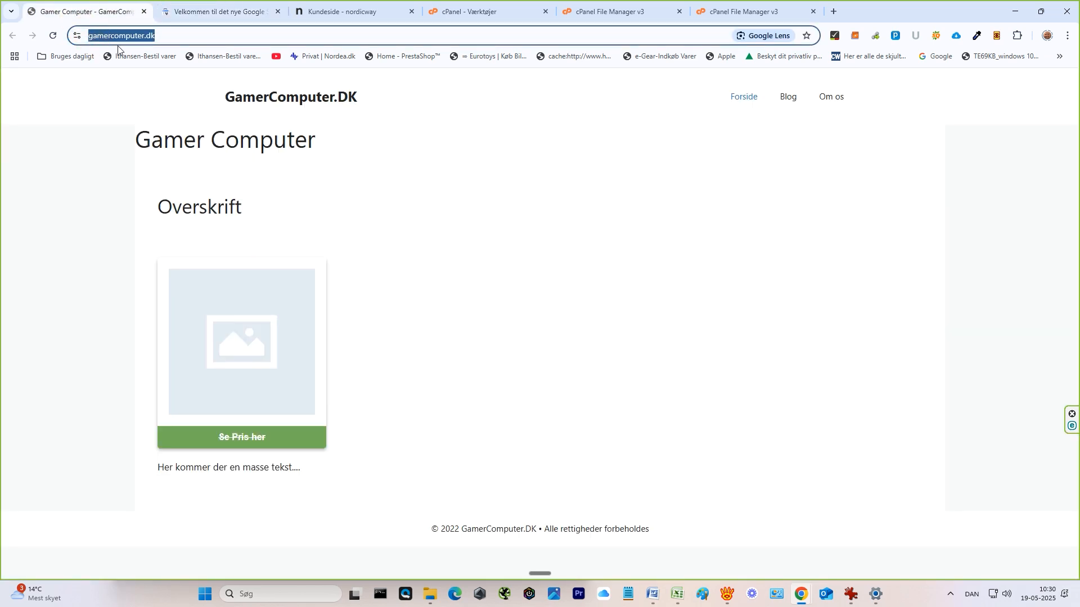
pyautogui.click(180, 15)
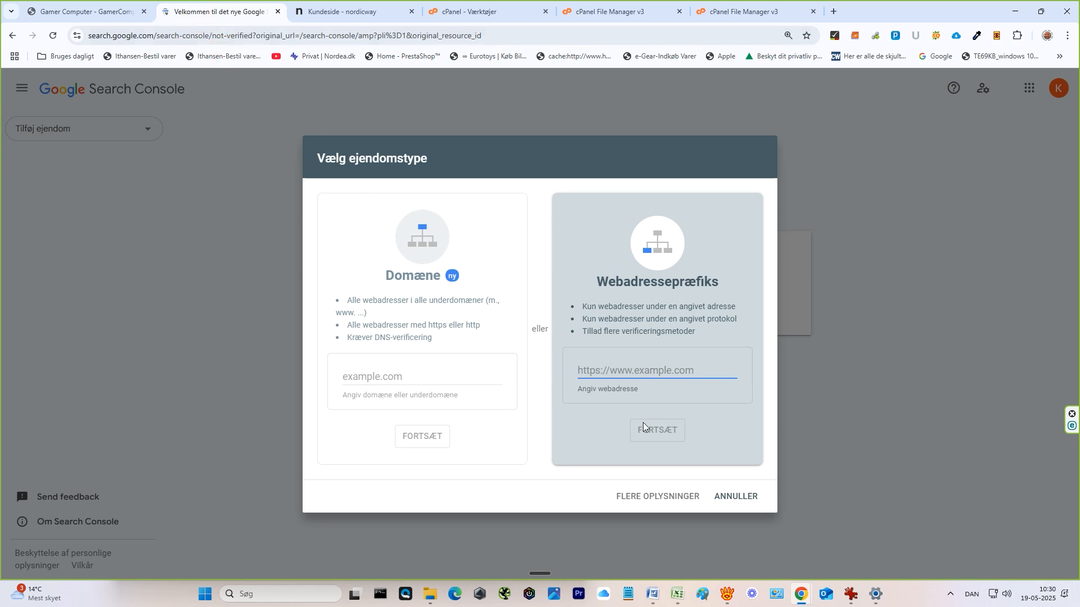
pyautogui.write('https://gamercomputer.dk/')
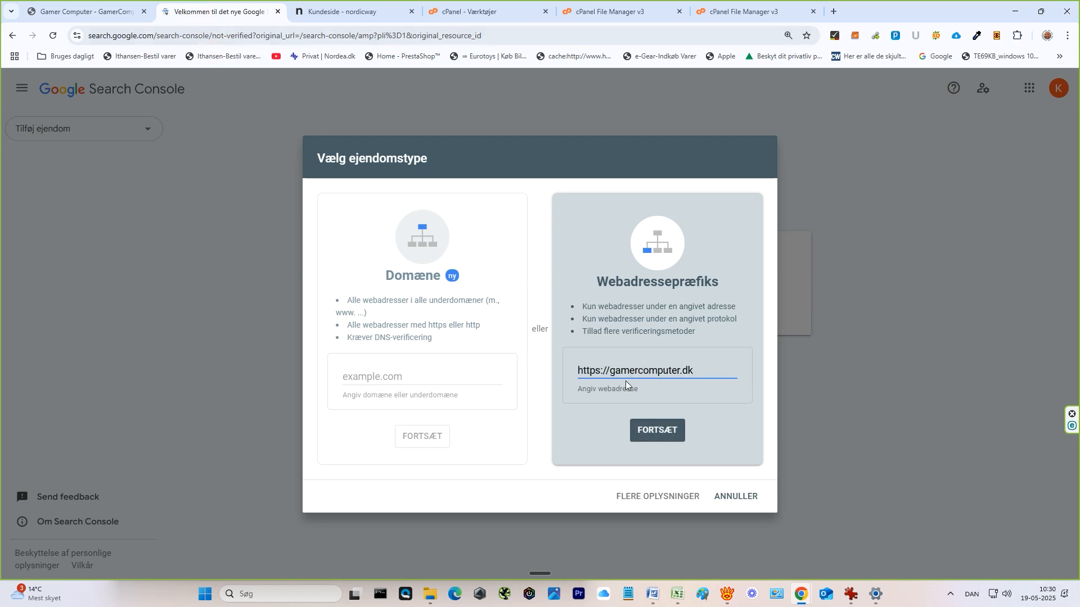
pyautogui.click(648, 431)
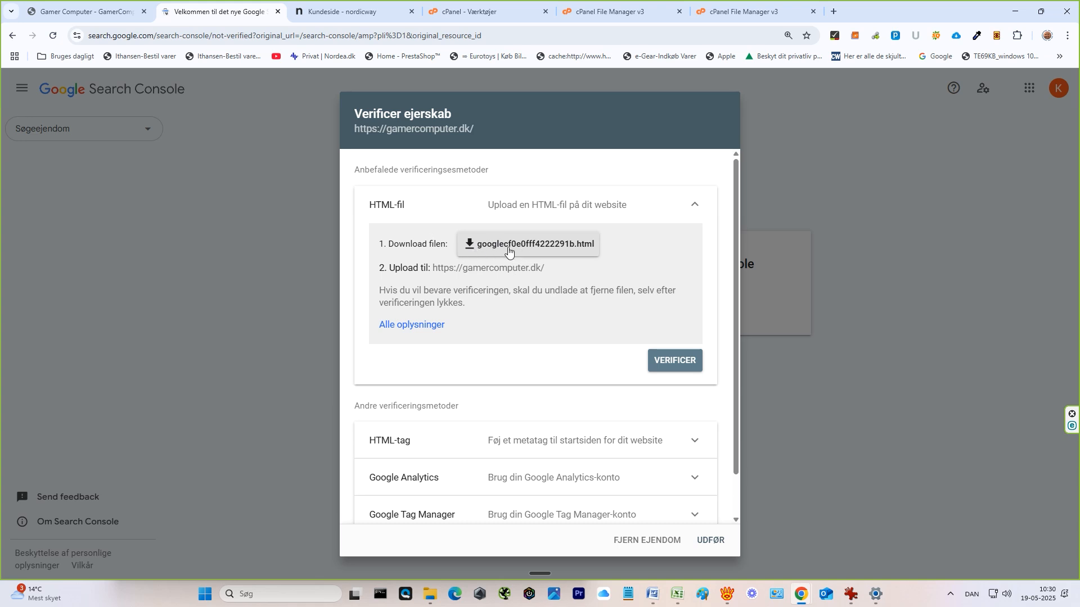
# Save the HTML verification file googlecf0e0fff4222291b.html into the desktop GSC folder
pyautogui.click(535, 247)
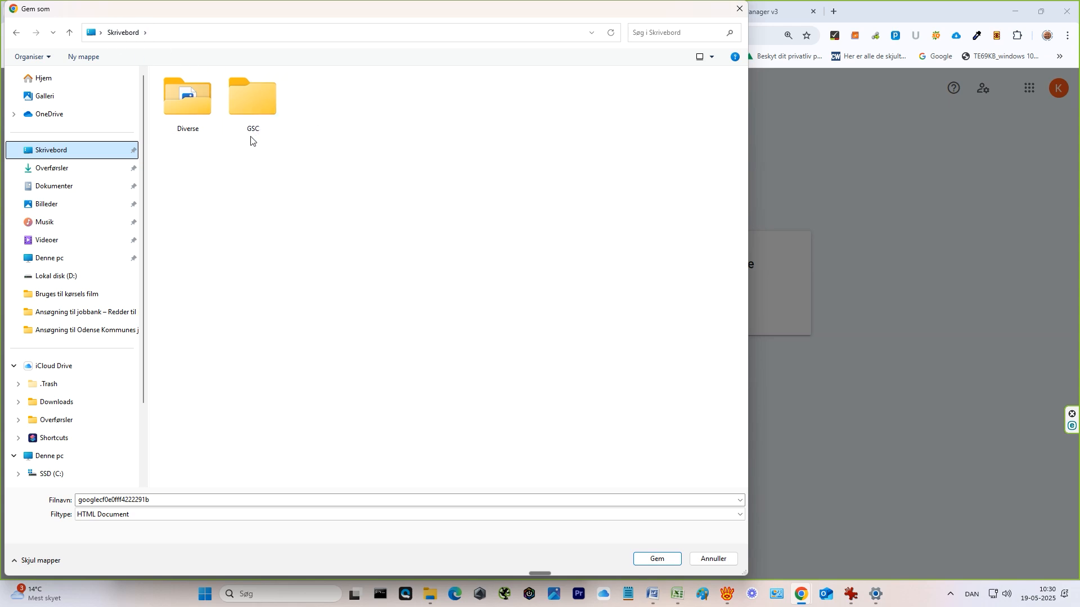
pyautogui.doubleClick(252, 96)
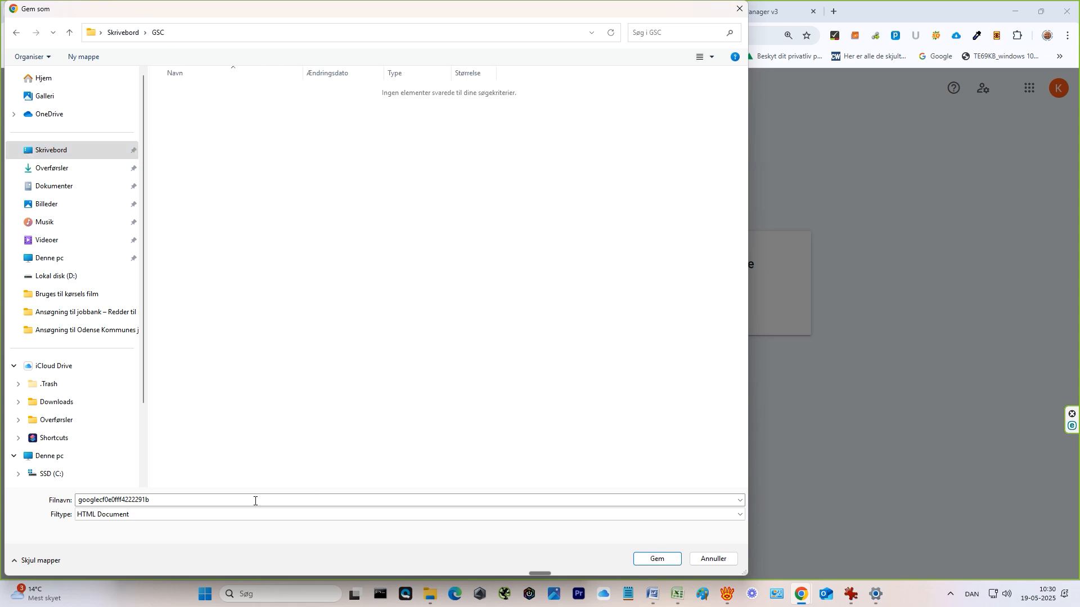
pyautogui.click(656, 557)
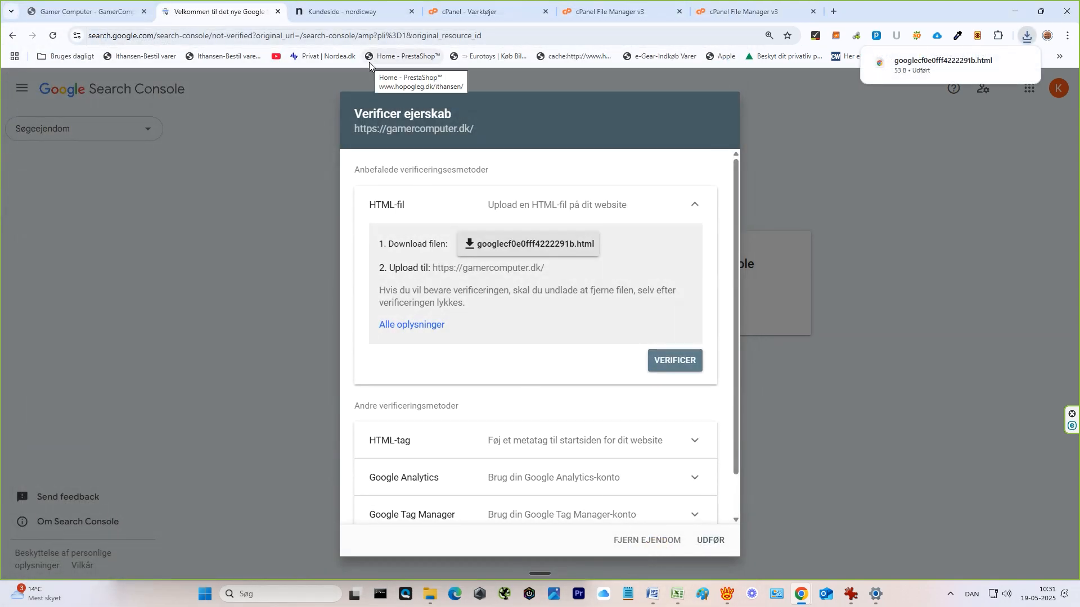
# Open cPanel's Filhåndtering (File Manager) from the Filer section of the Værktøjer page
pyautogui.click(346, 11)
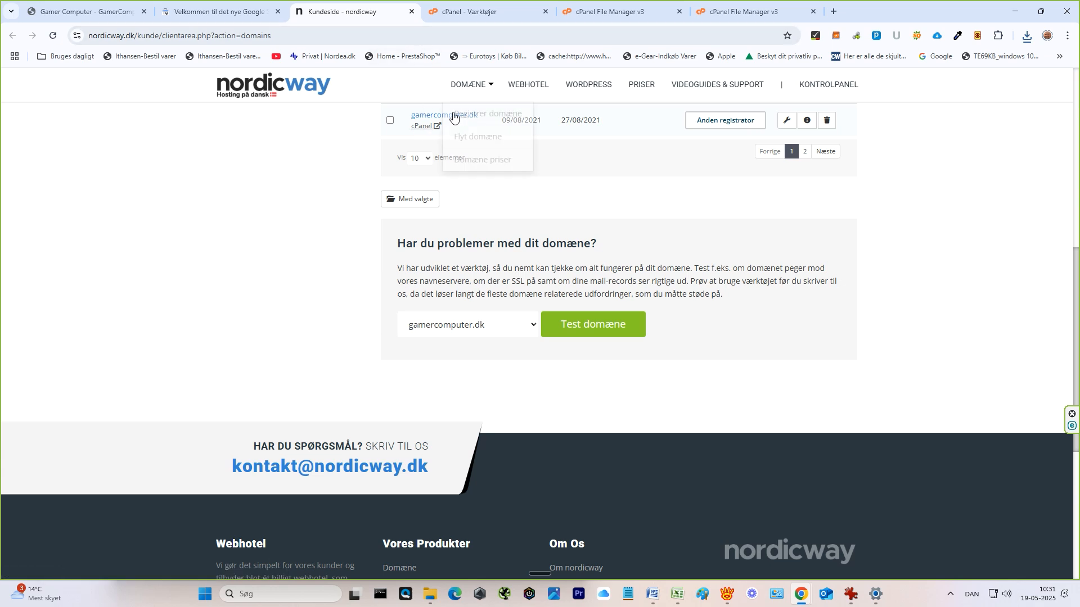
pyautogui.click(454, 13)
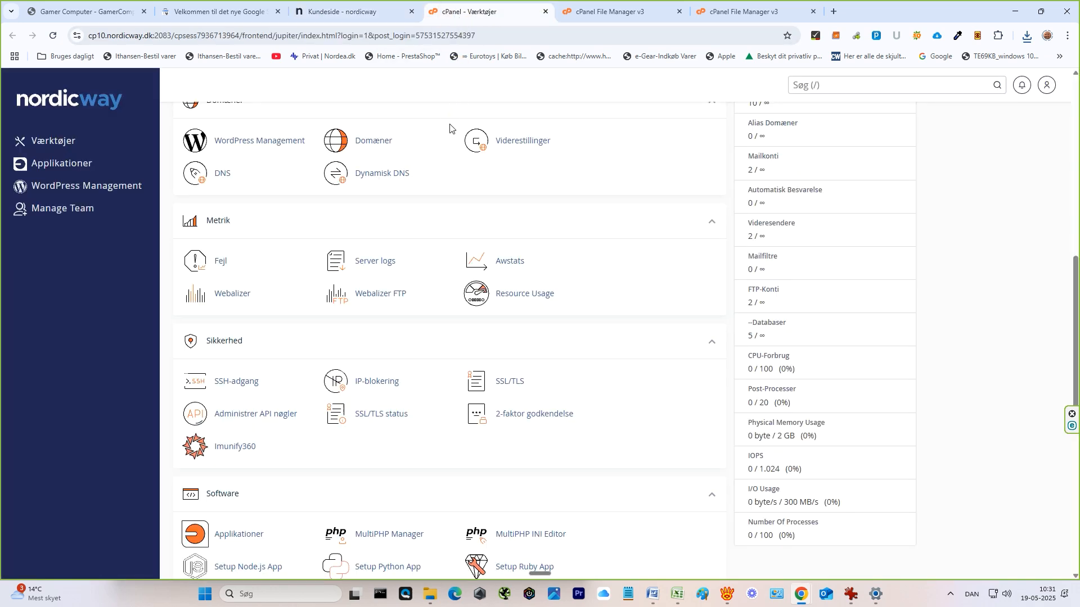
pyautogui.scroll(-3, 299, 342)
pyautogui.scroll(12, 298, 341)
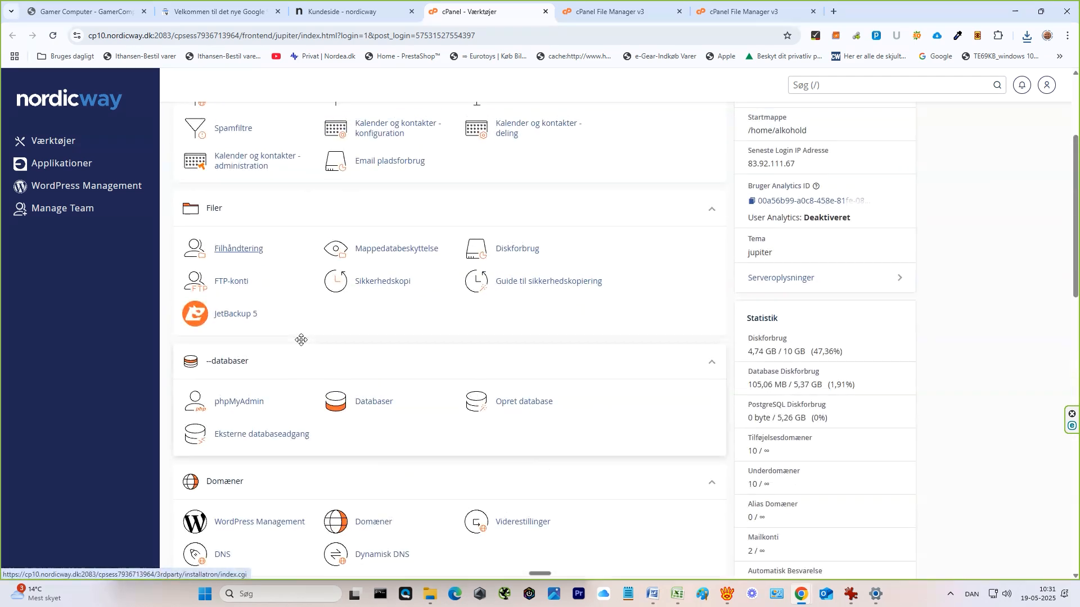
pyautogui.scroll(-3, 300, 339)
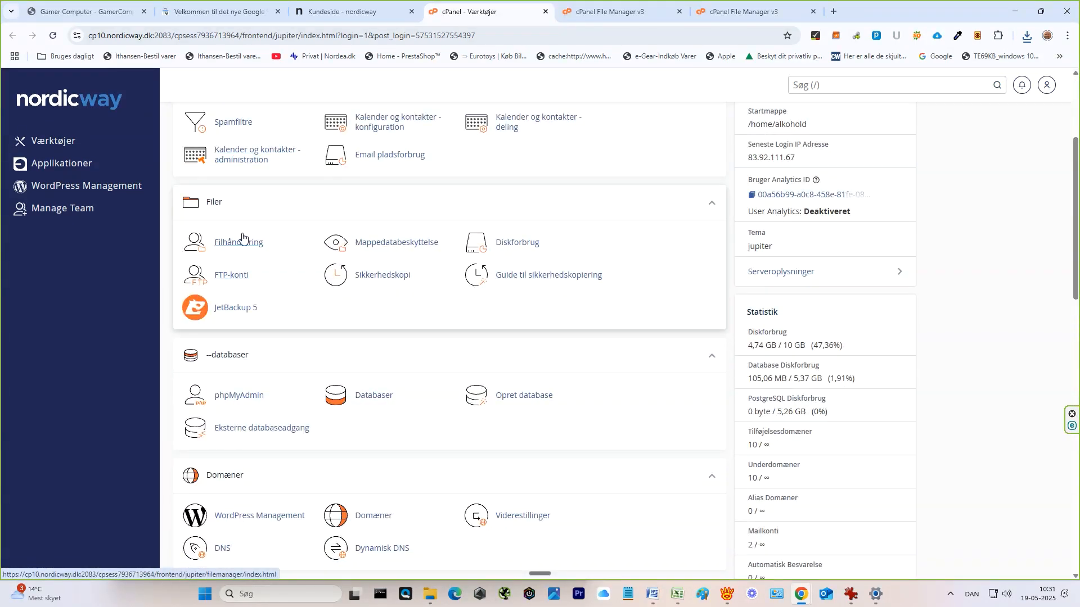
pyautogui.click(247, 245)
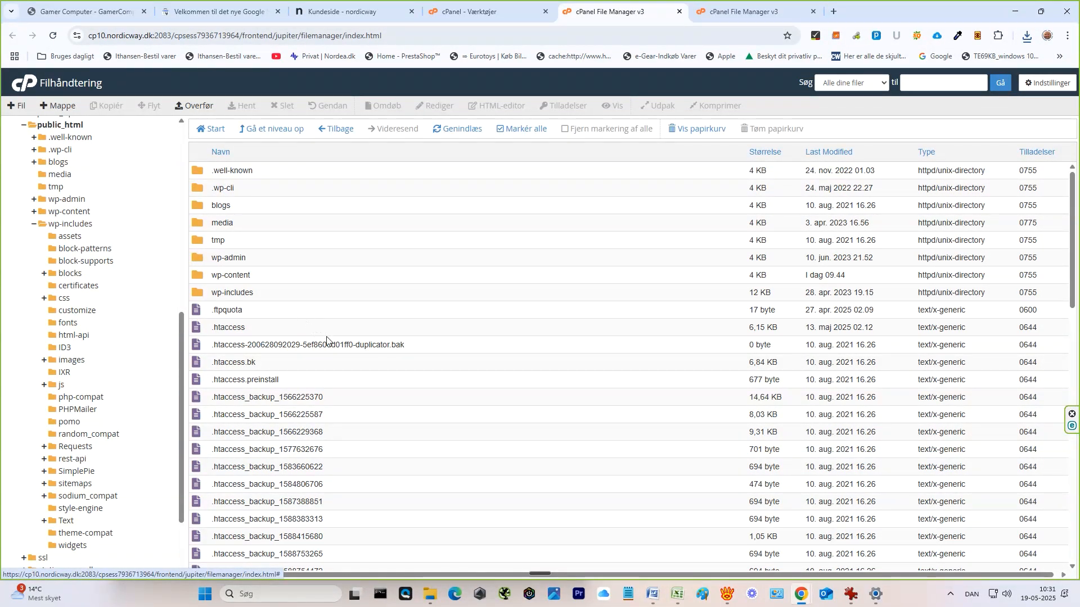
# Show the gamercomputer.dk site folder in File Manager
pyautogui.scroll(-10, 349, 346)
pyautogui.scroll(10, 372, 353)
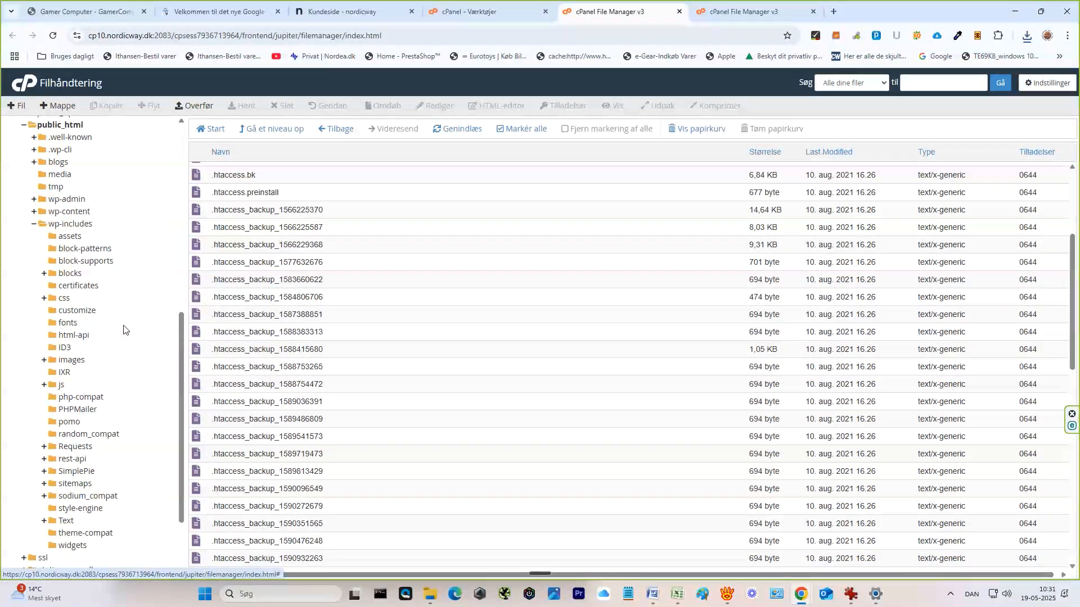
pyautogui.click(717, 12)
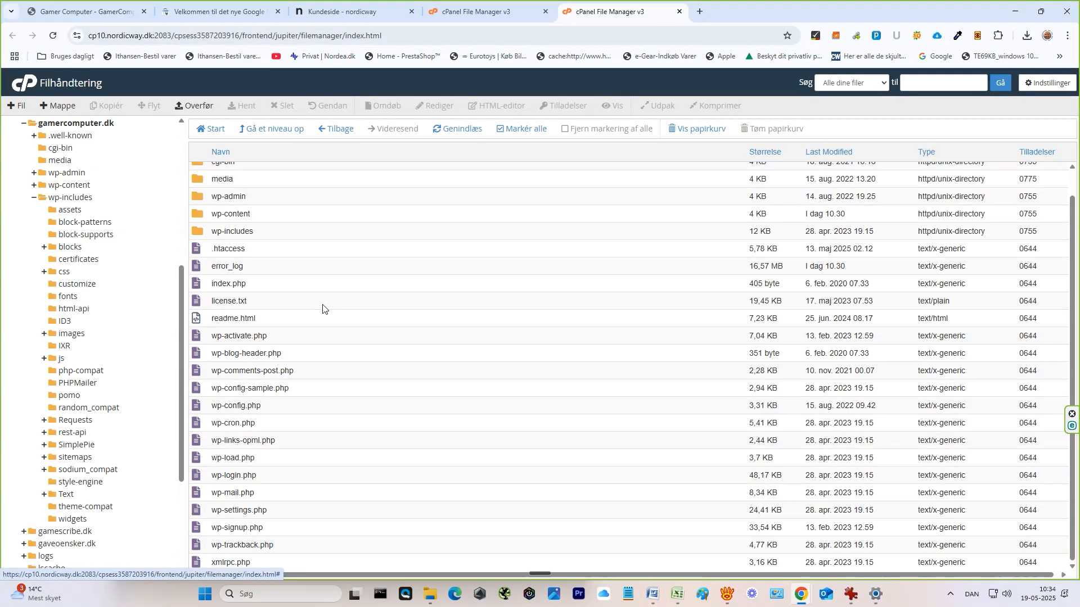
pyautogui.scroll(1, 327, 309)
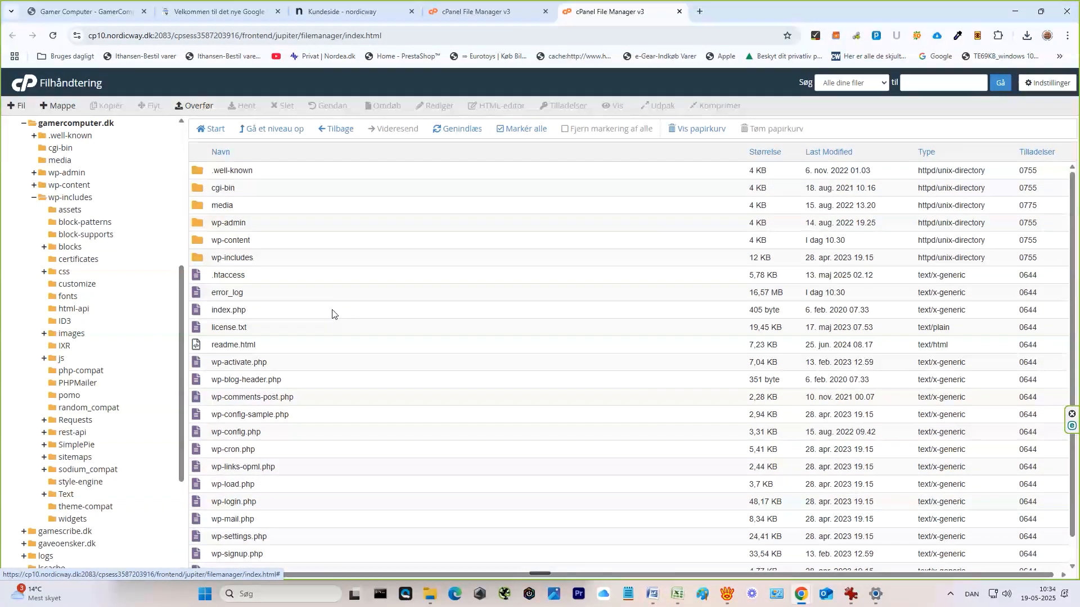
pyautogui.scroll(-1, 408, 425)
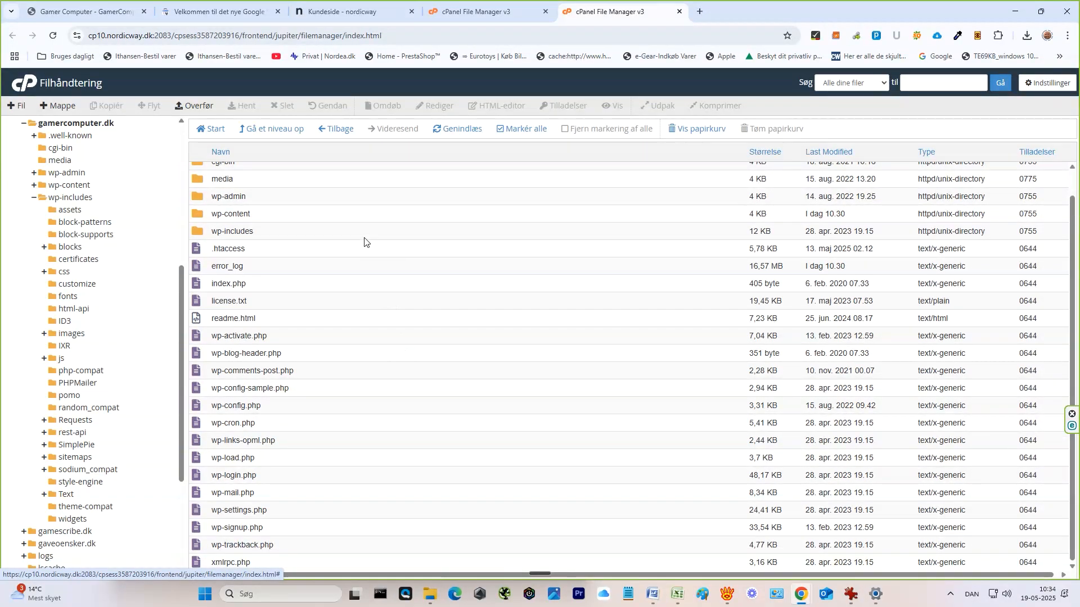
# Upload googlecf0e0fff4222291b.html from Skrivebord > GSC into the gamercomputer.dk folder
pyautogui.click(200, 106)
pyautogui.click(545, 271)
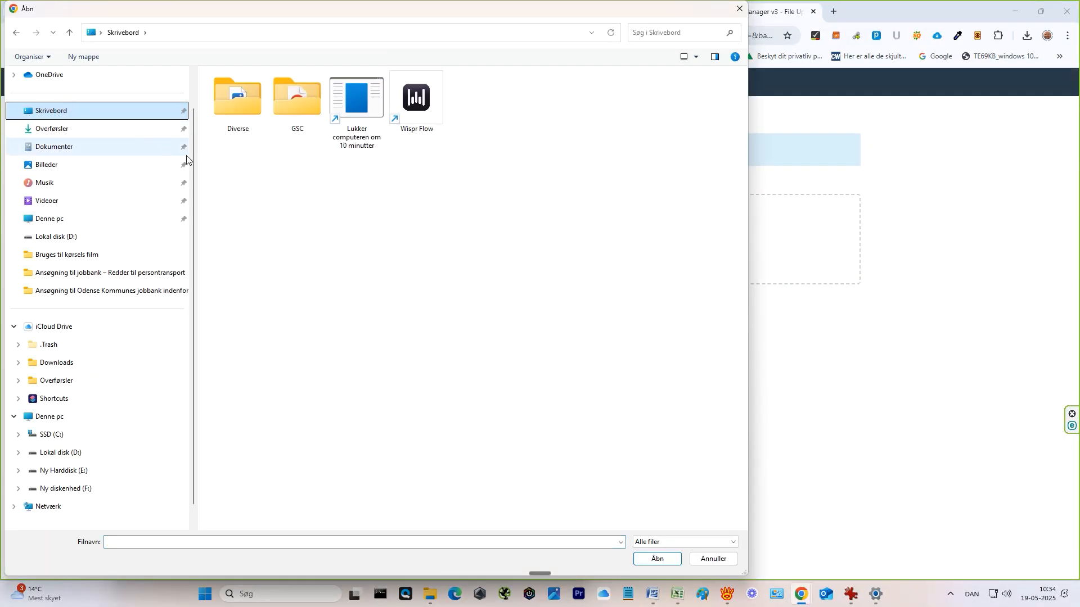
pyautogui.doubleClick(292, 100)
pyautogui.click(271, 95)
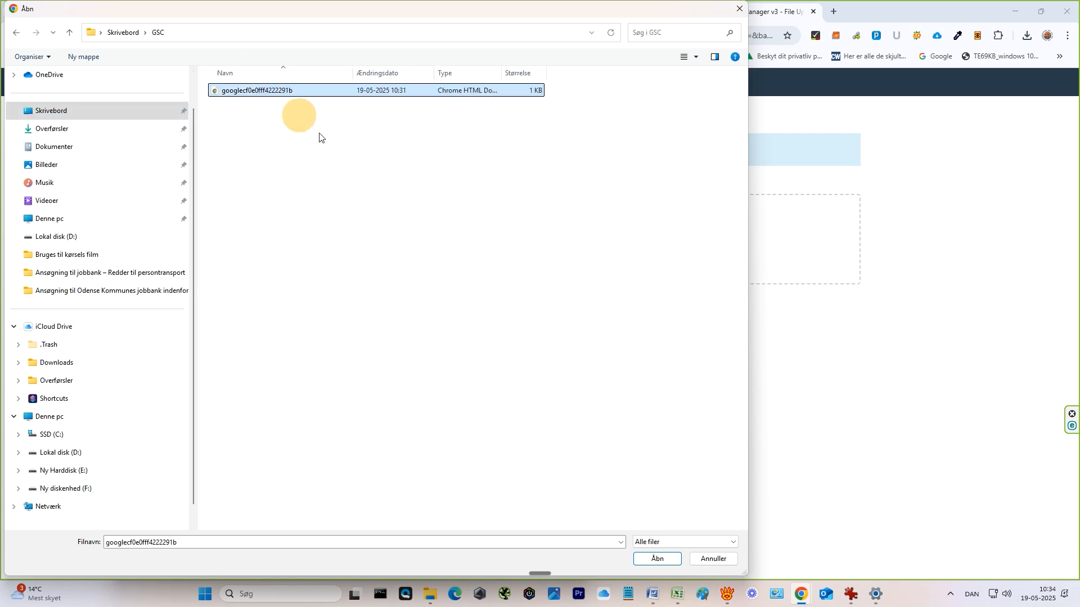
pyautogui.click(655, 561)
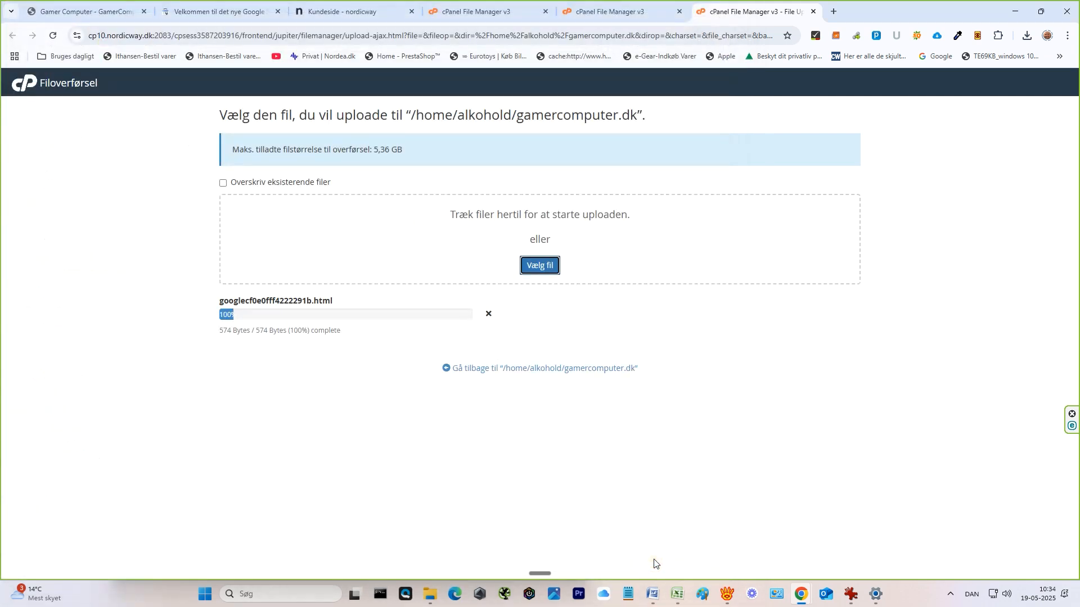
pyautogui.click(487, 373)
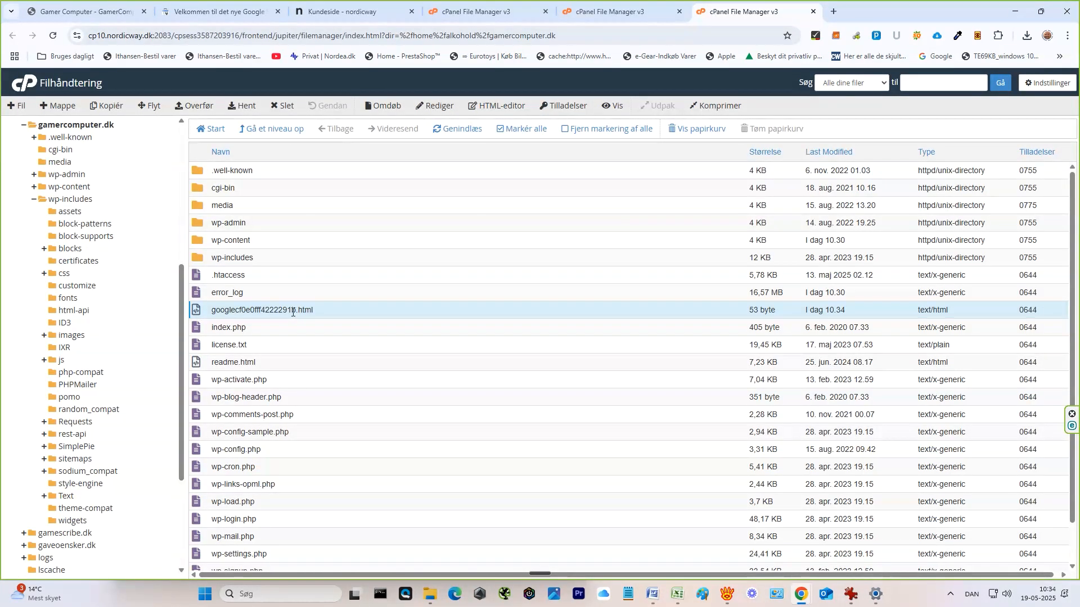
pyautogui.click(235, 16)
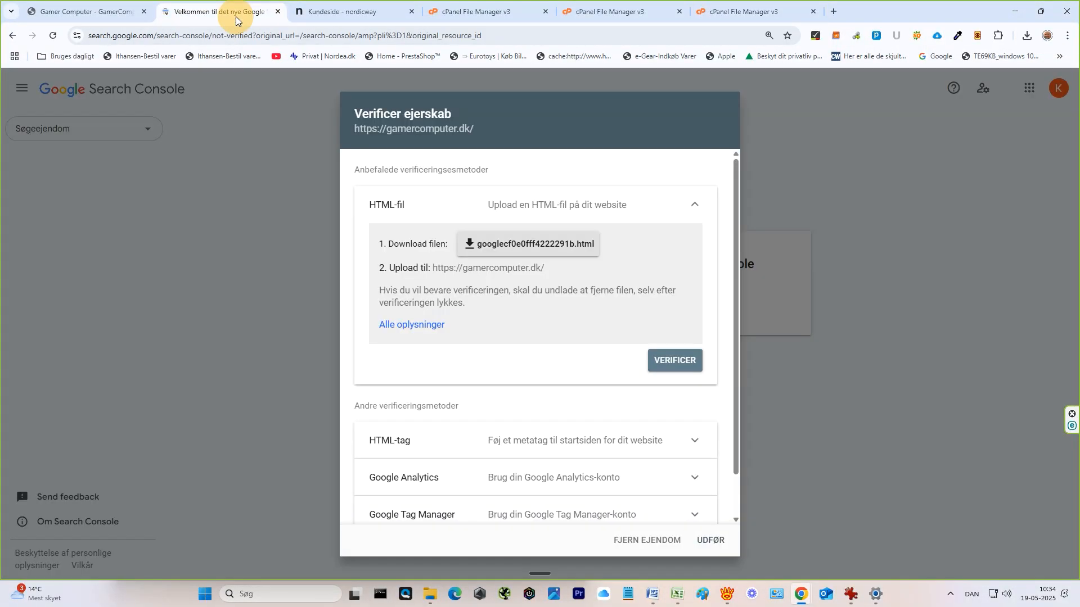
pyautogui.click(670, 367)
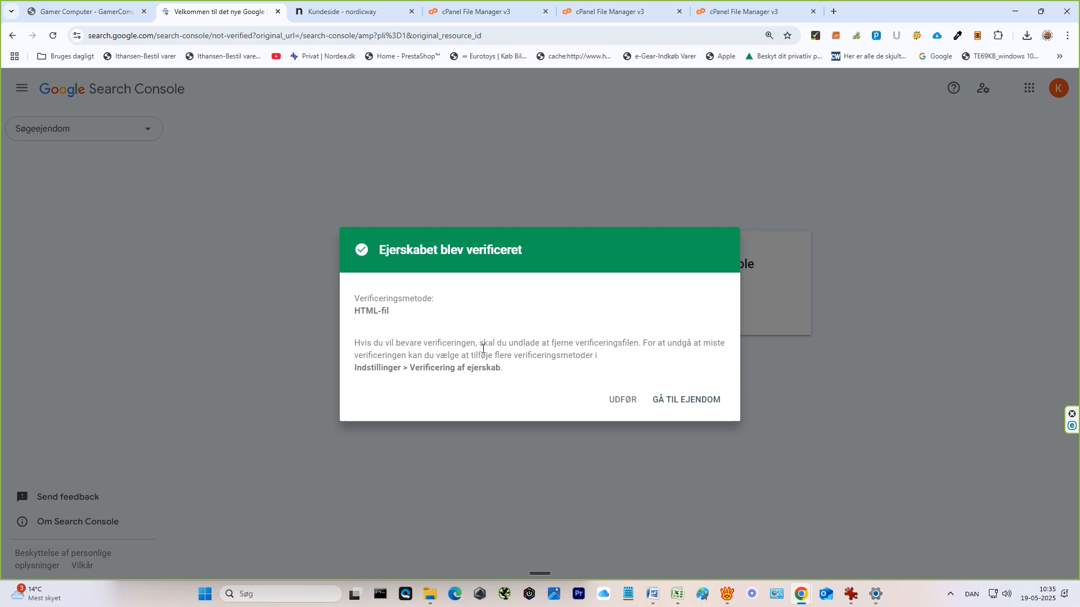
pyautogui.click(687, 401)
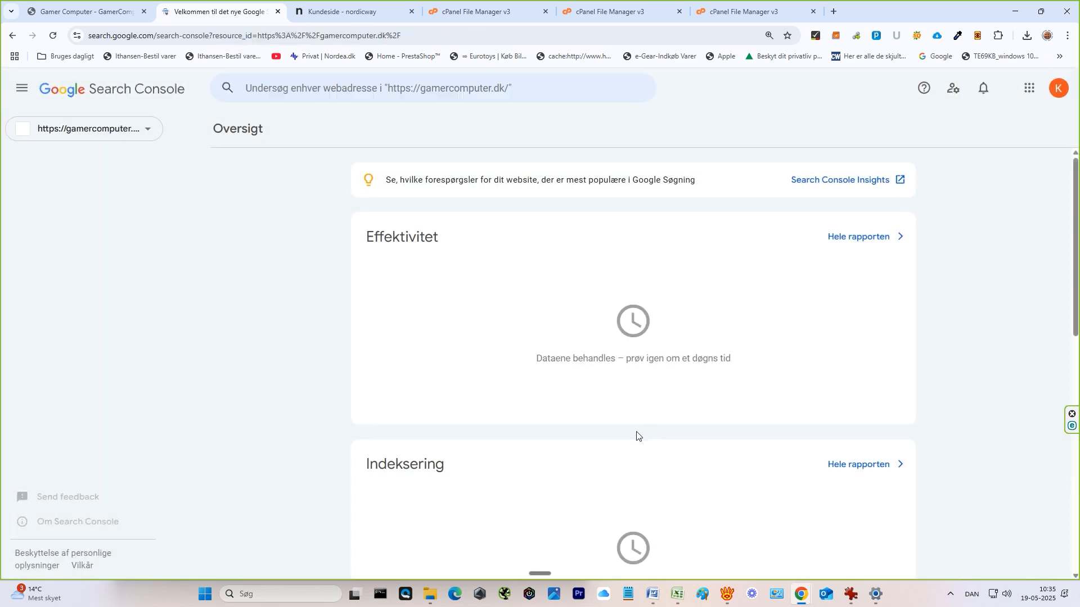
pyautogui.click(121, 136)
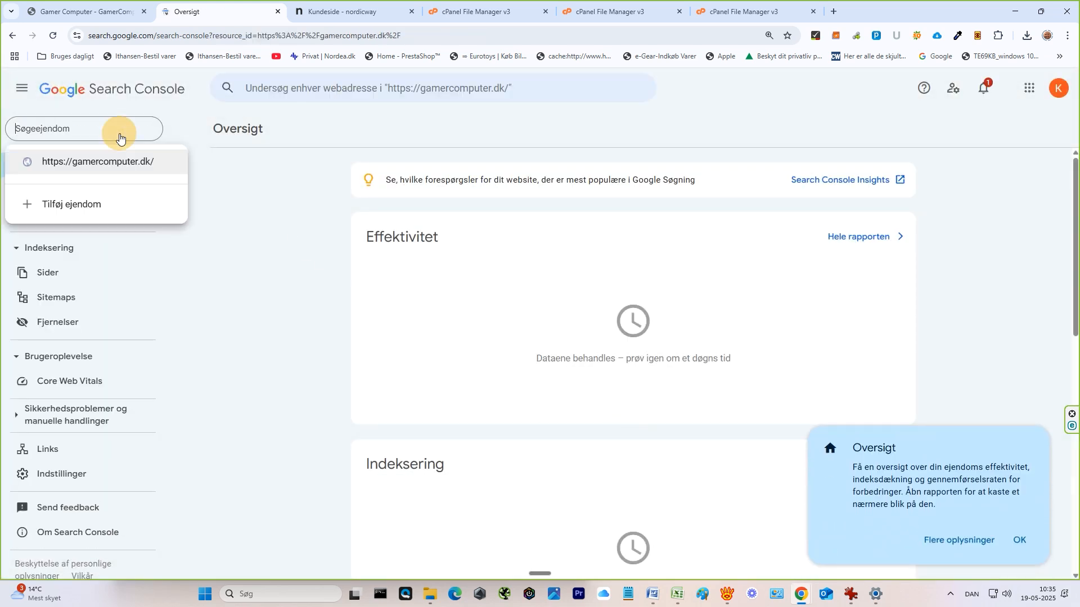
pyautogui.click(133, 162)
pyautogui.scroll(-3, 251, 379)
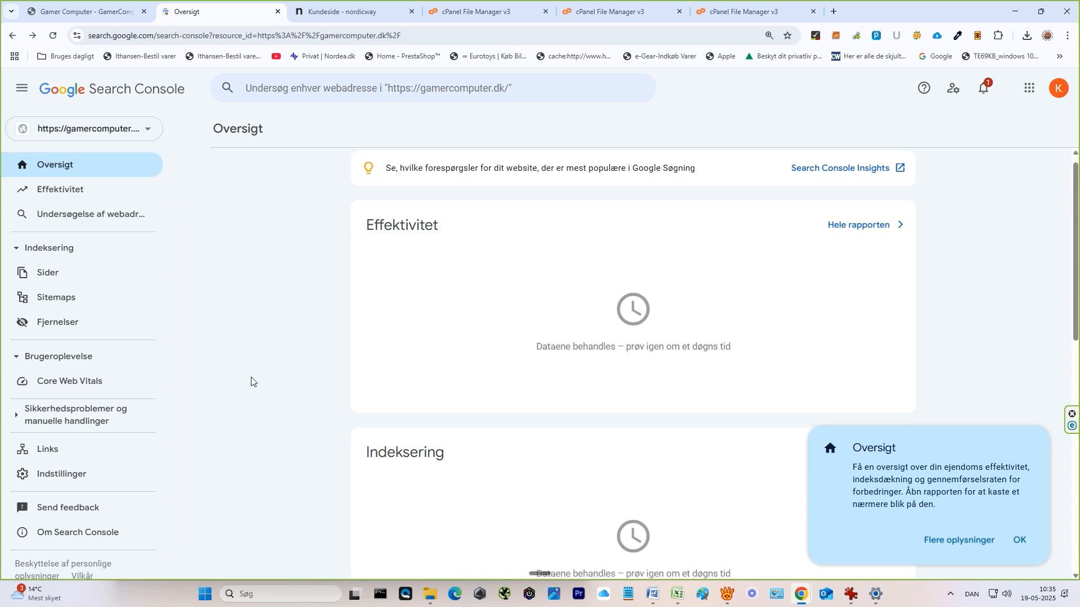
pyautogui.click(1019, 541)
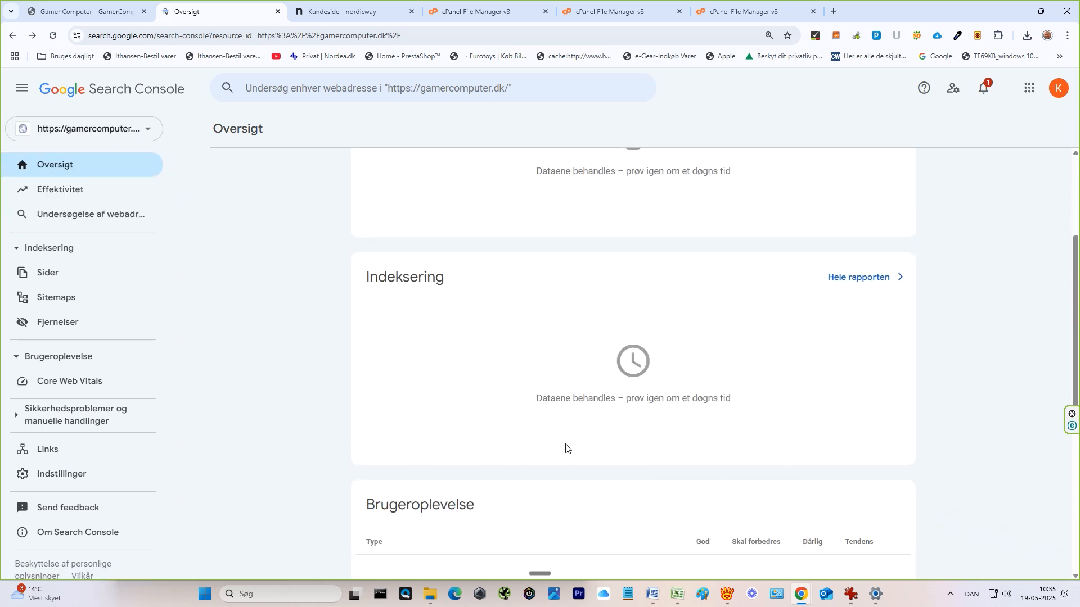
pyautogui.scroll(-3, 354, 390)
pyautogui.scroll(-3, 313, 390)
pyautogui.scroll(8, 313, 391)
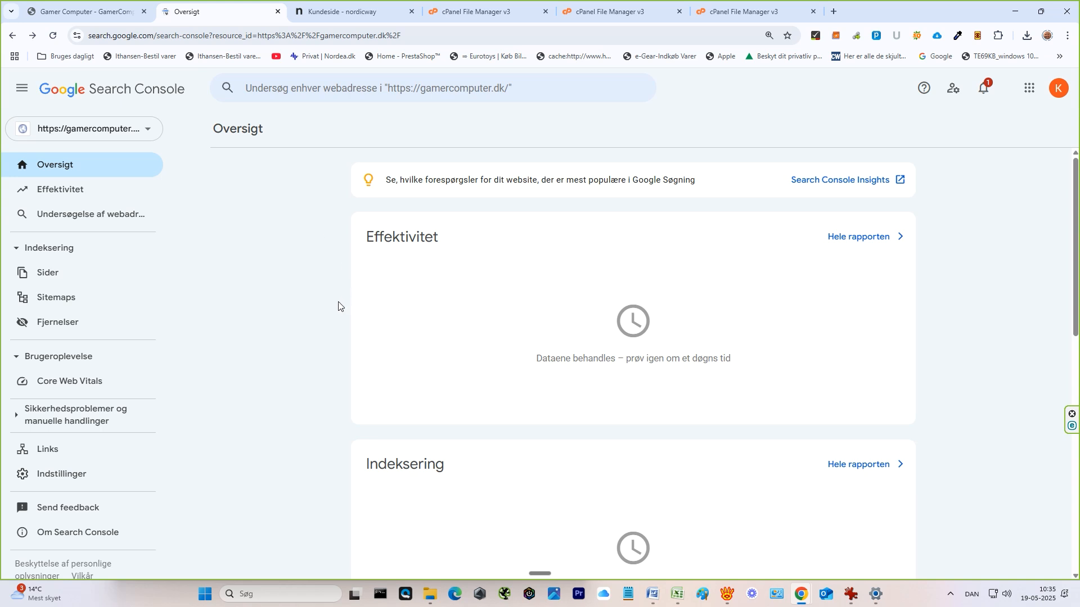
pyautogui.scroll(-6, 340, 309)
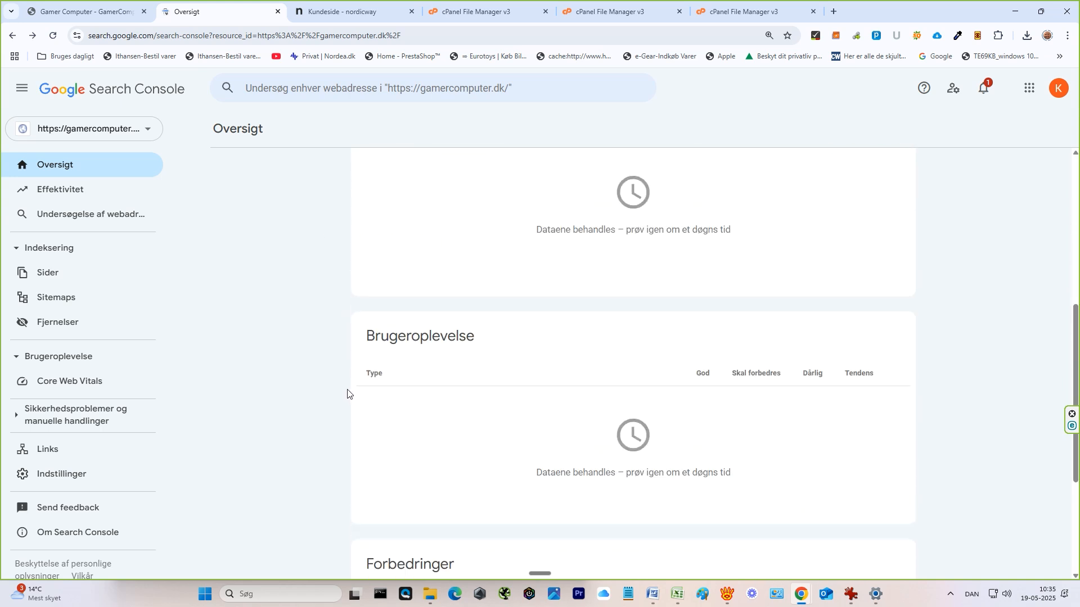
pyautogui.scroll(3, 350, 391)
# Visit the GamerComputer.DK Blog page and return to the Forside homepage
pyautogui.click(130, 10)
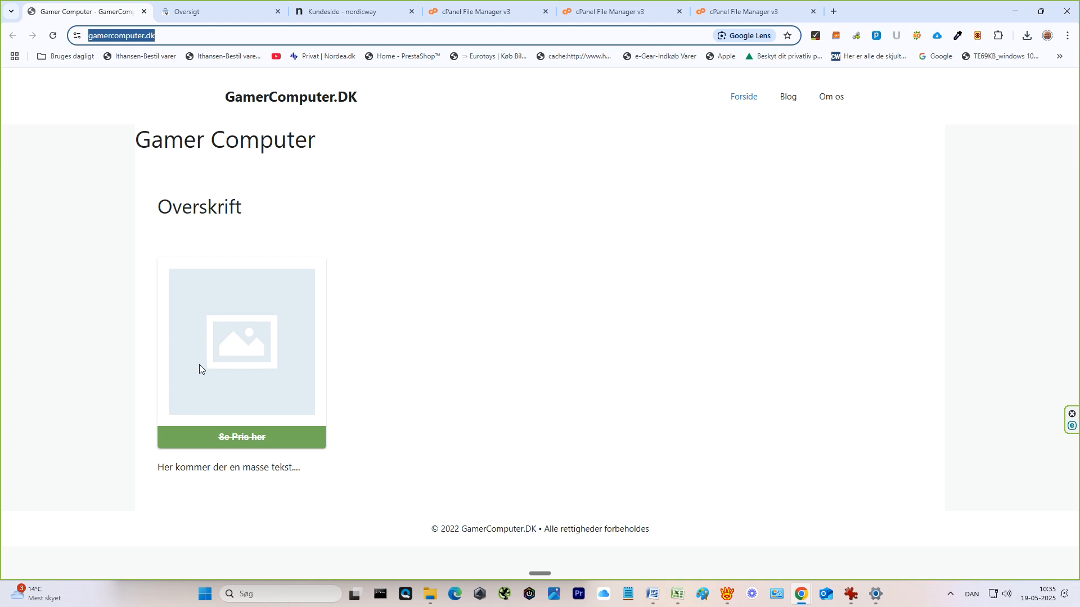
pyautogui.click(177, 41)
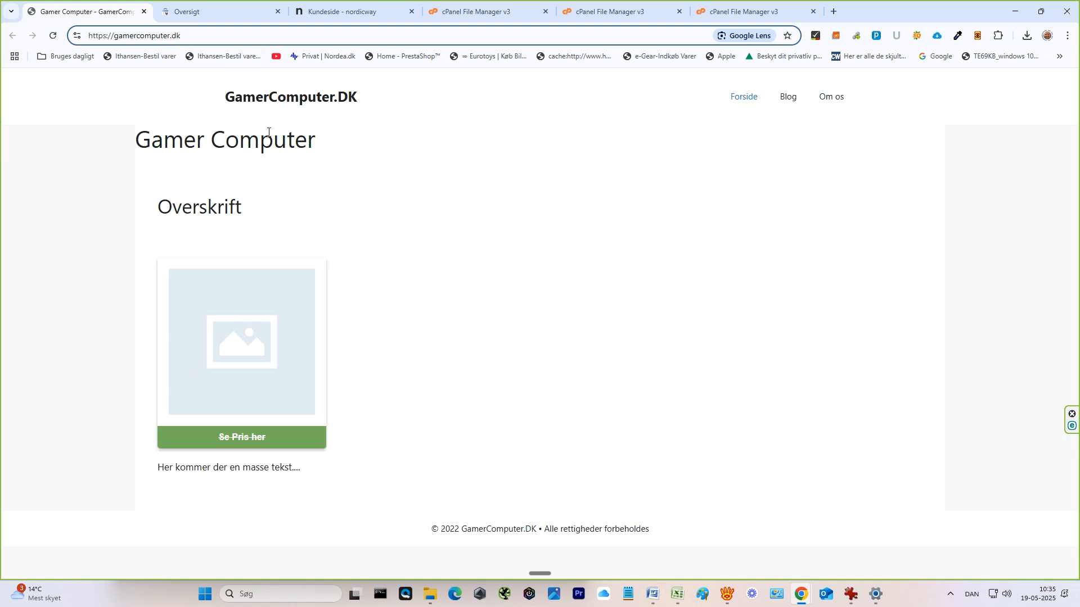
pyautogui.click(788, 97)
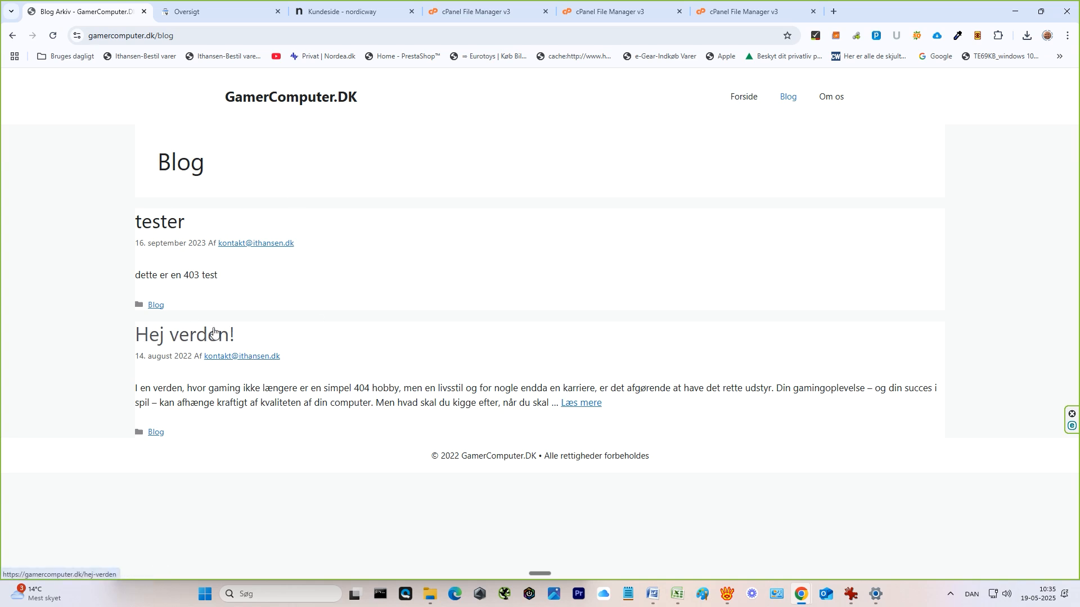
pyautogui.click(737, 101)
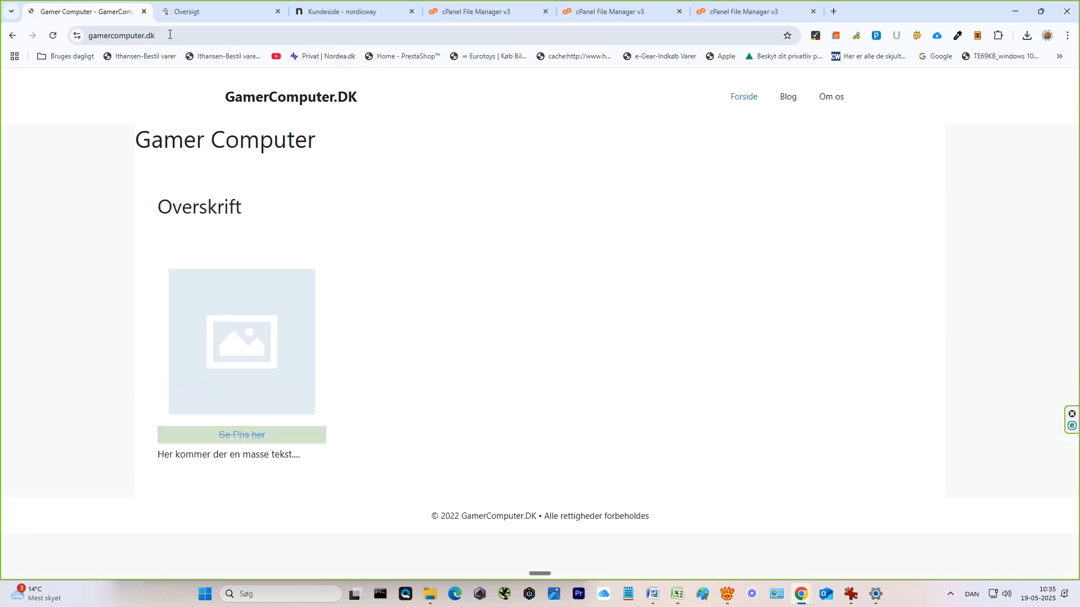
pyautogui.click(133, 33)
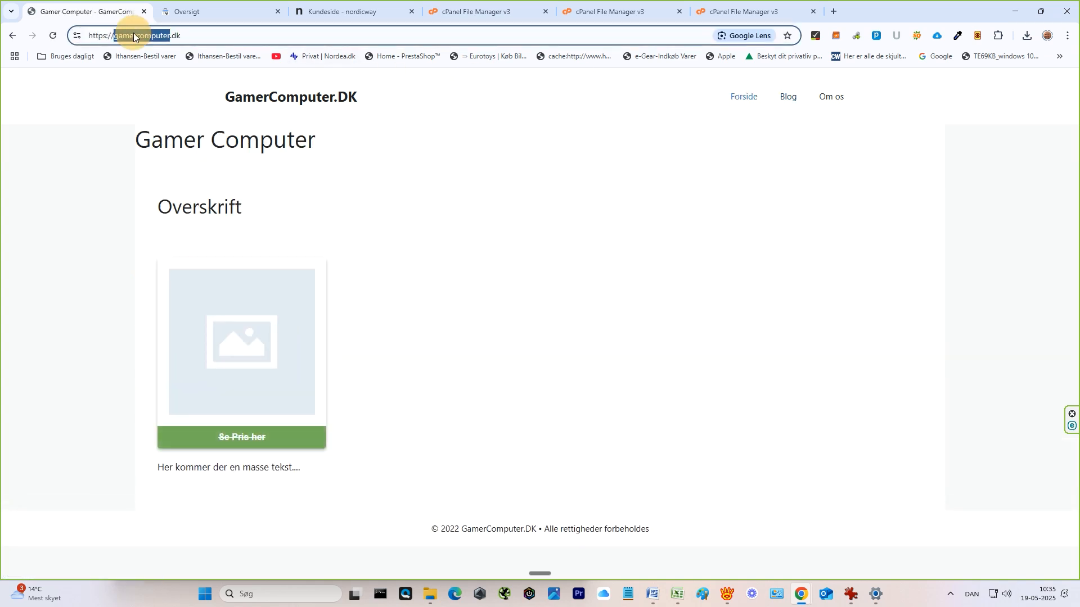
pyautogui.click(134, 32)
pyautogui.moveTo(116, 40); pyautogui.dragTo(40, 38)
# Search site:gamercomputer.dk, then change the query to site:ithansen.dk
pyautogui.write('site')
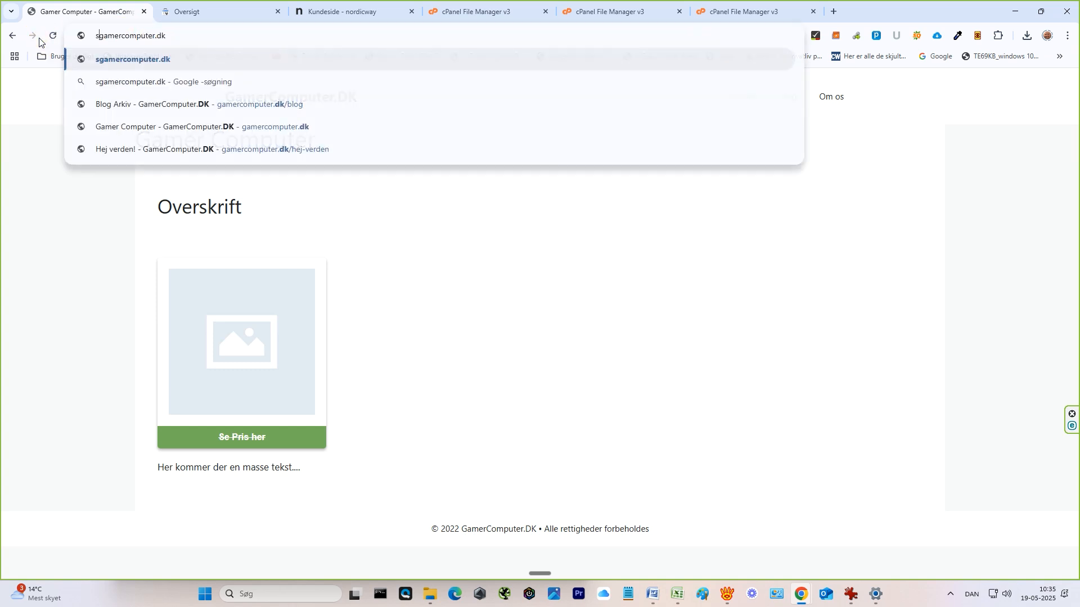
pyautogui.write(':')
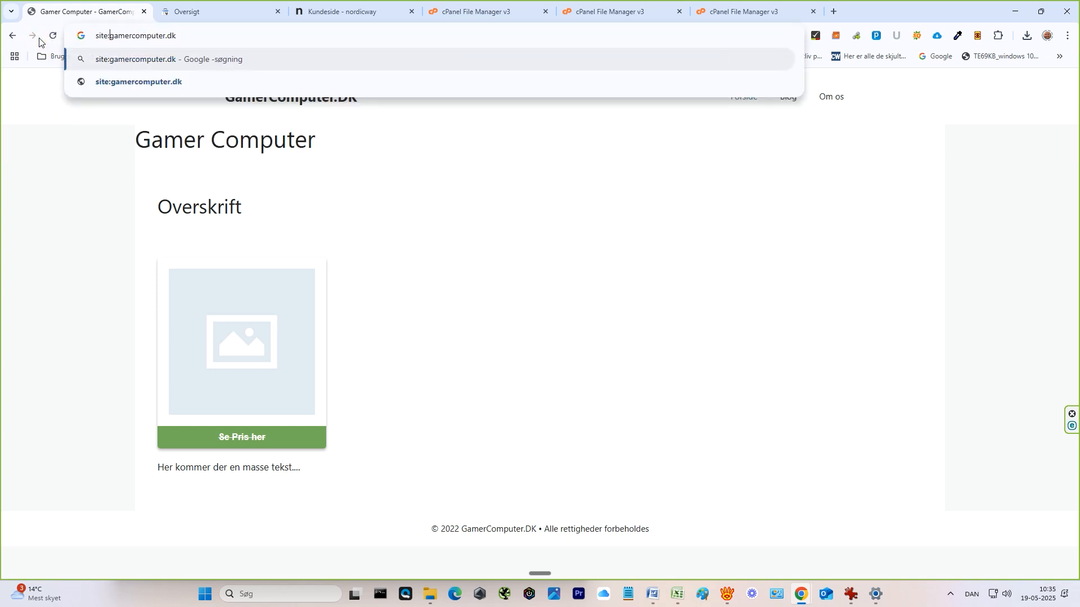
pyautogui.press('Return')
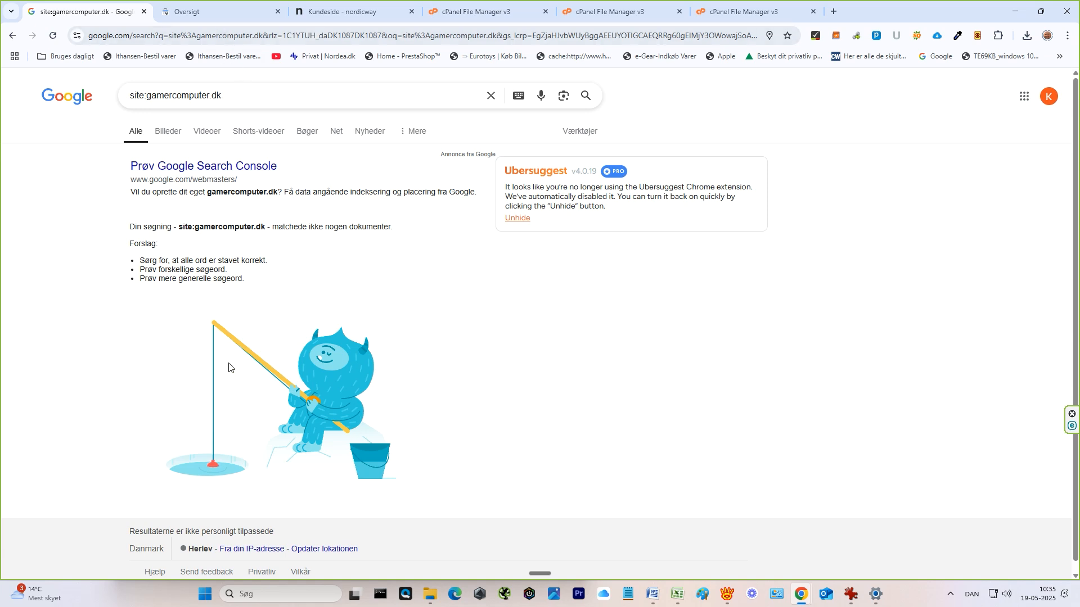
pyautogui.doubleClick(153, 91)
pyautogui.press('BackSpace')
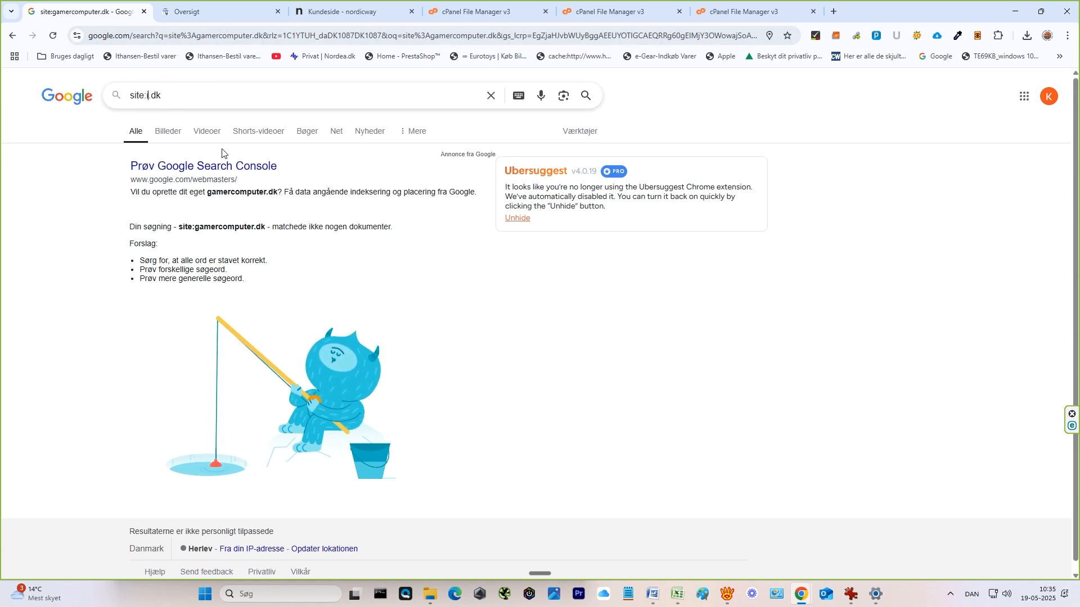
pyautogui.write('ithansen')
pyautogui.press('Return')
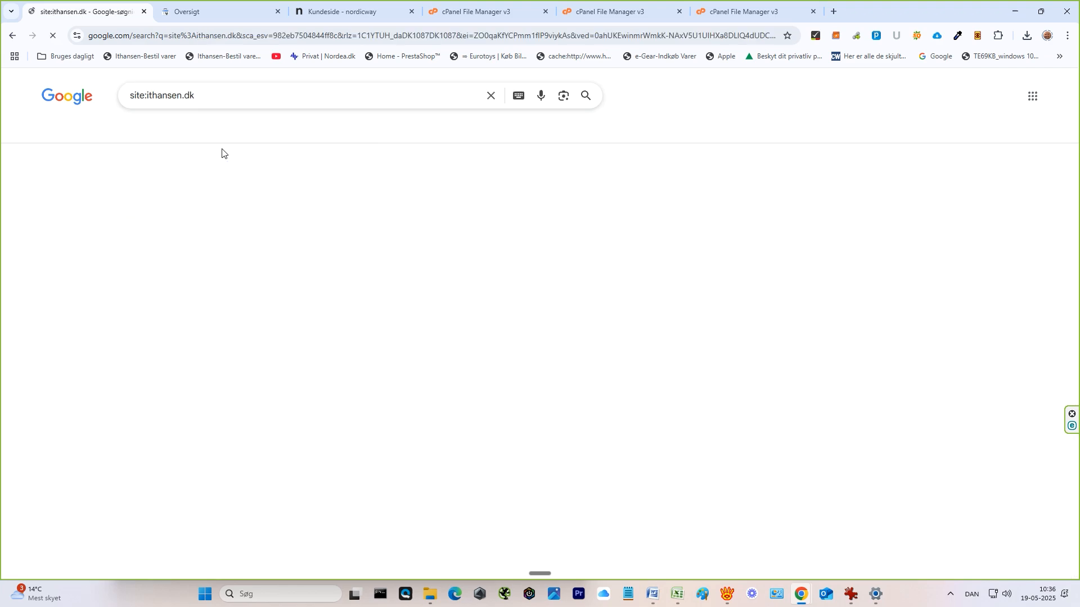
# Page through the ithansen.dk results to pages 10 and 14, check the result count, then go back
pyautogui.scroll(-10, 223, 169)
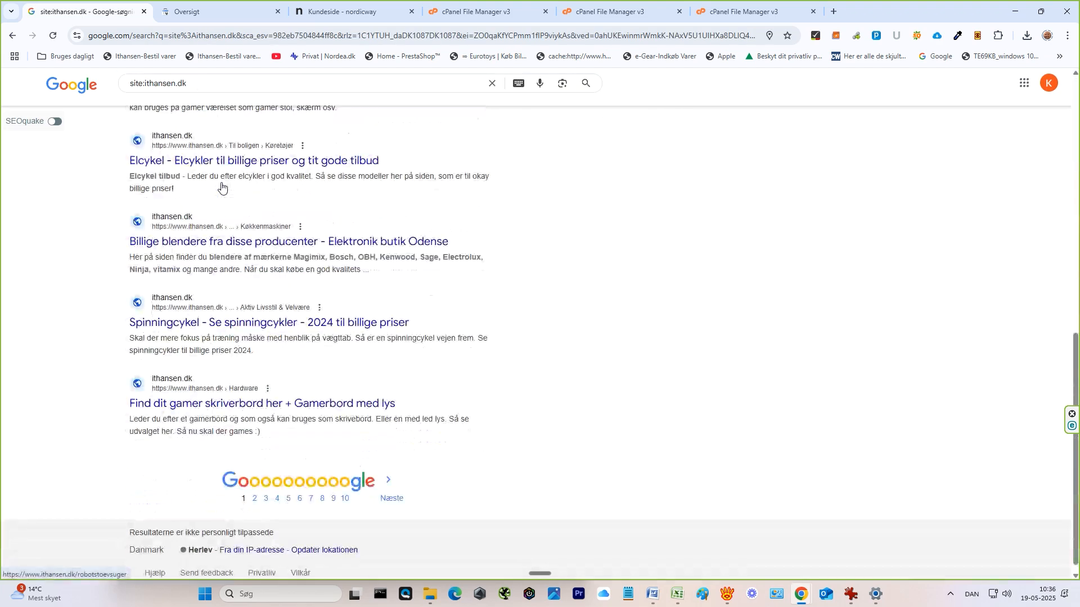
pyautogui.click(346, 500)
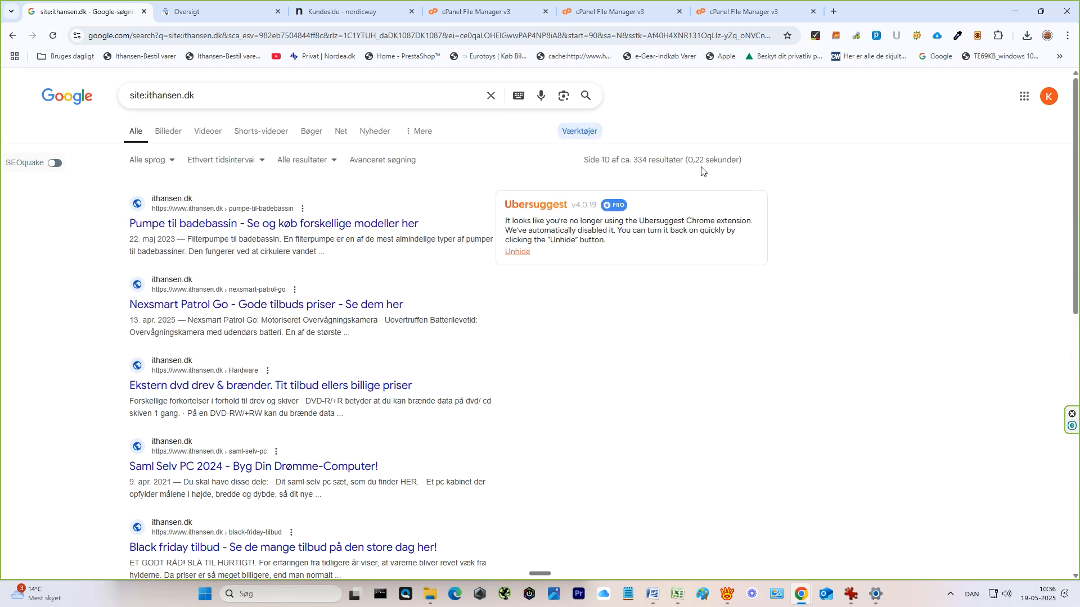
pyautogui.scroll(-10, 494, 321)
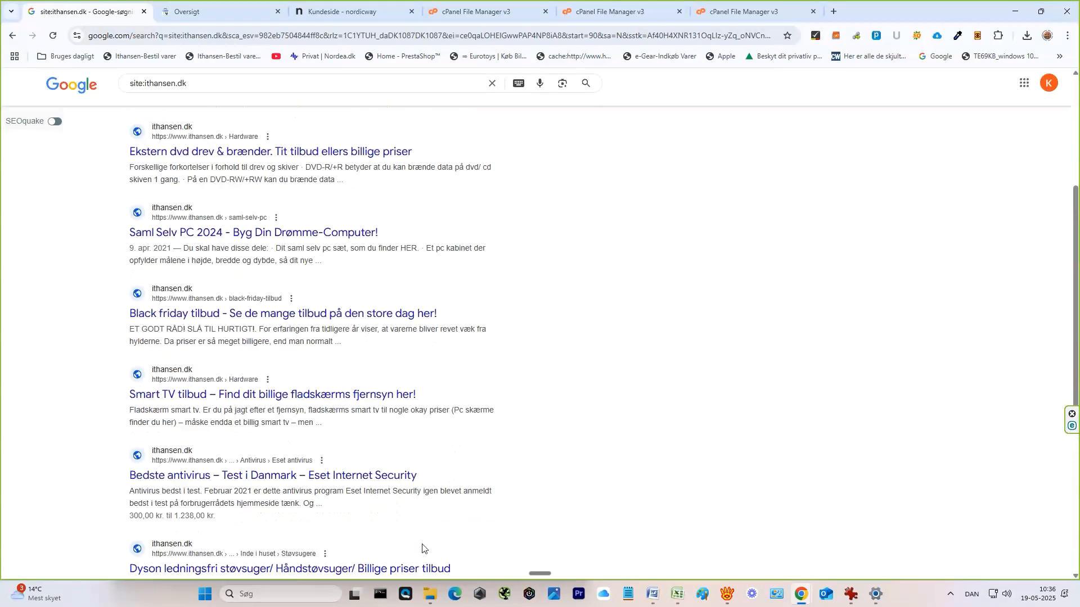
pyautogui.click(357, 489)
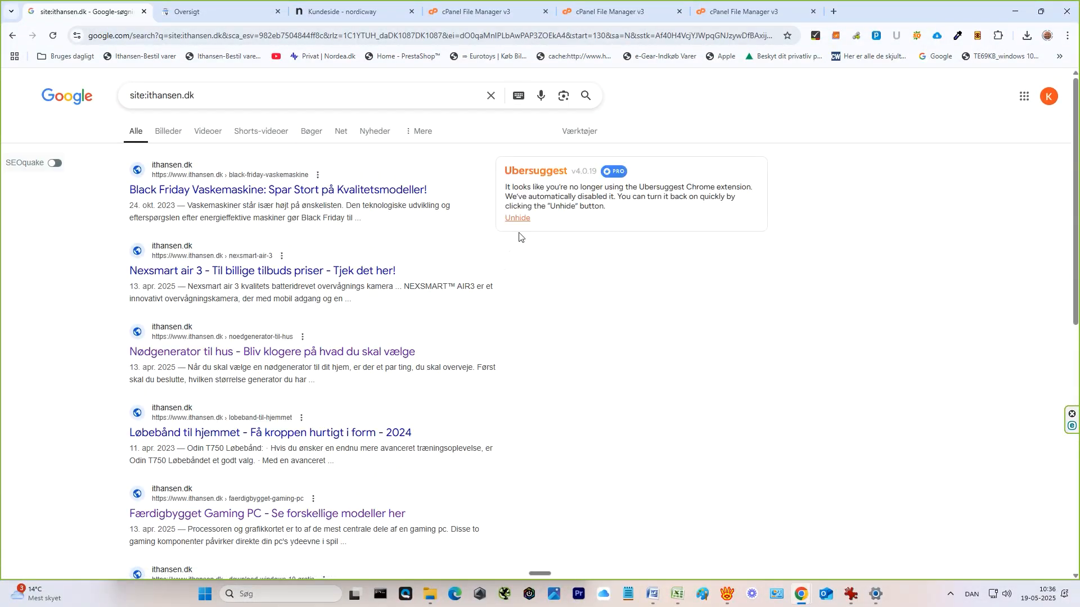
pyautogui.click(579, 133)
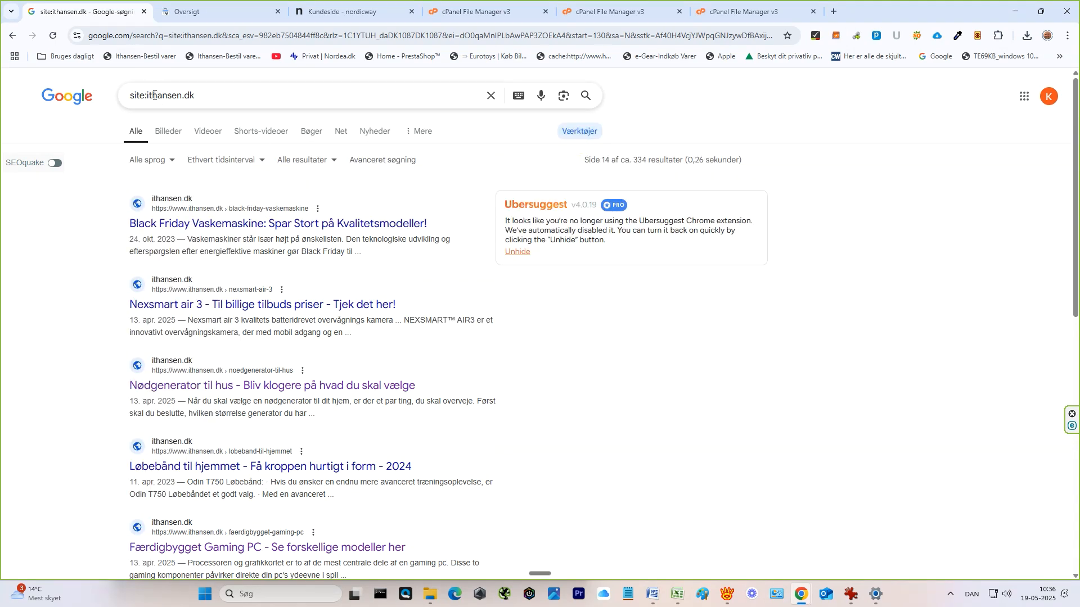
pyautogui.hotkey('alt', 'Left')
pyautogui.hotkey('alt', 'Left')
pyautogui.hotkey('alt', 'Left')
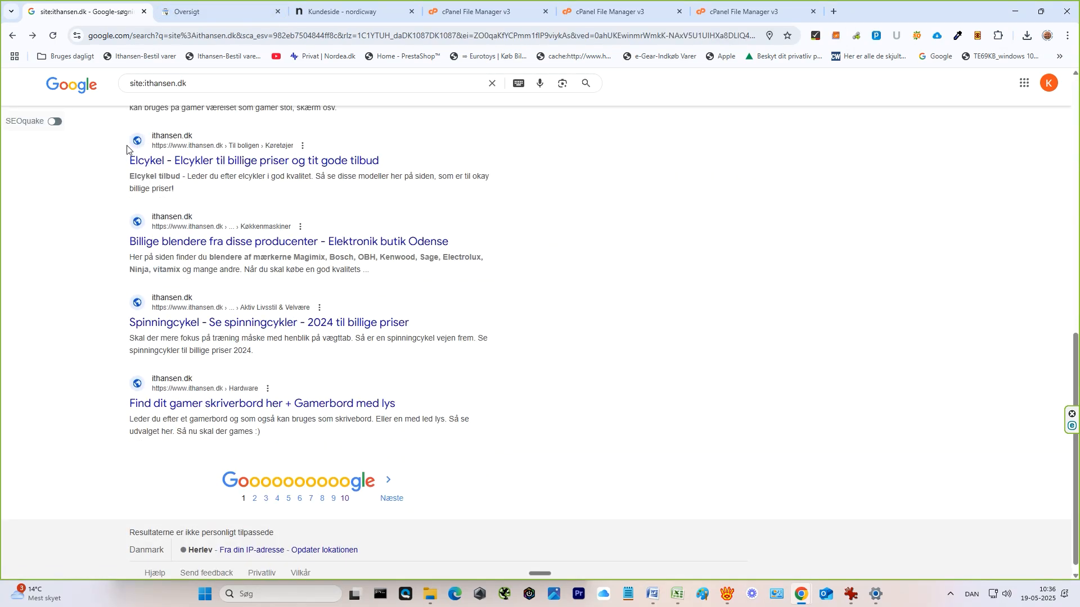
pyautogui.hotkey('alt', 'Left')
pyautogui.click(191, 11)
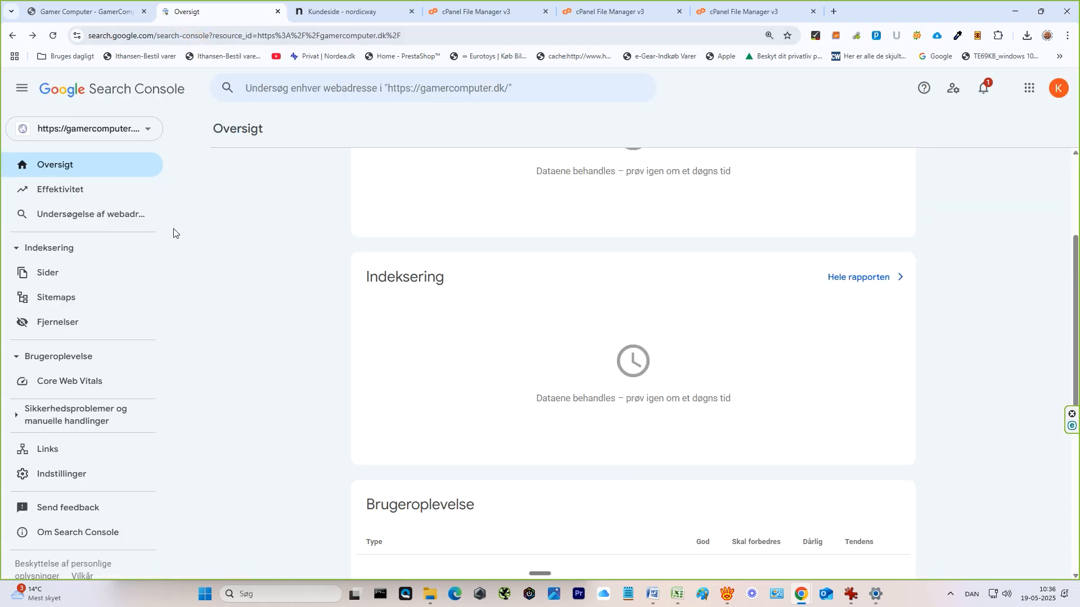
pyautogui.click(112, 12)
pyautogui.click(110, 35)
pyautogui.hotkey('ctrl', 'c')
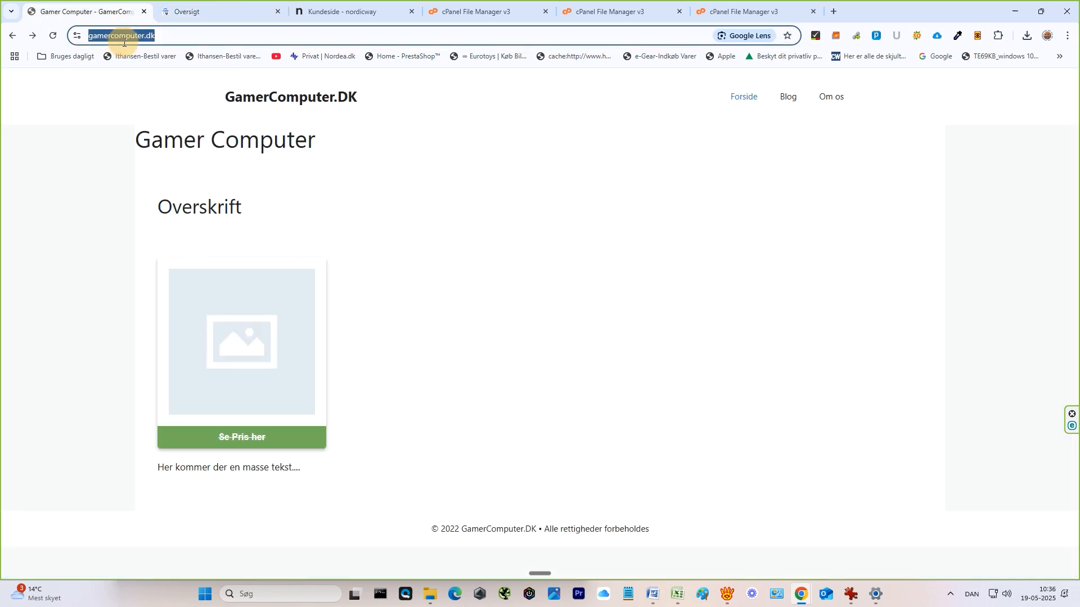
pyautogui.click(198, 12)
pyautogui.click(157, 217)
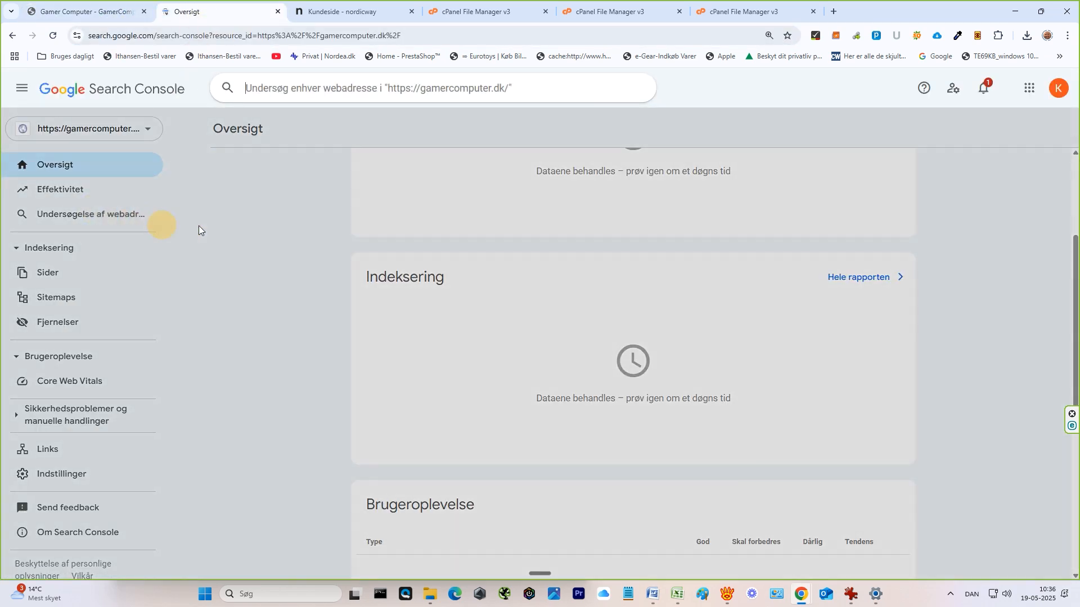
pyautogui.hotkey('ctrl', 'v')
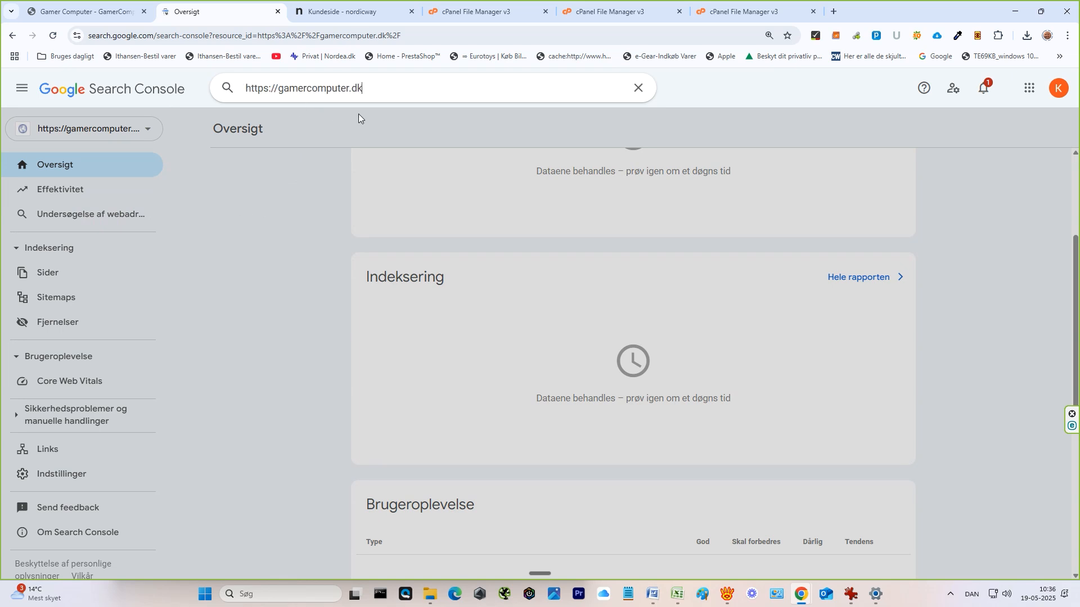
pyautogui.press('Return')
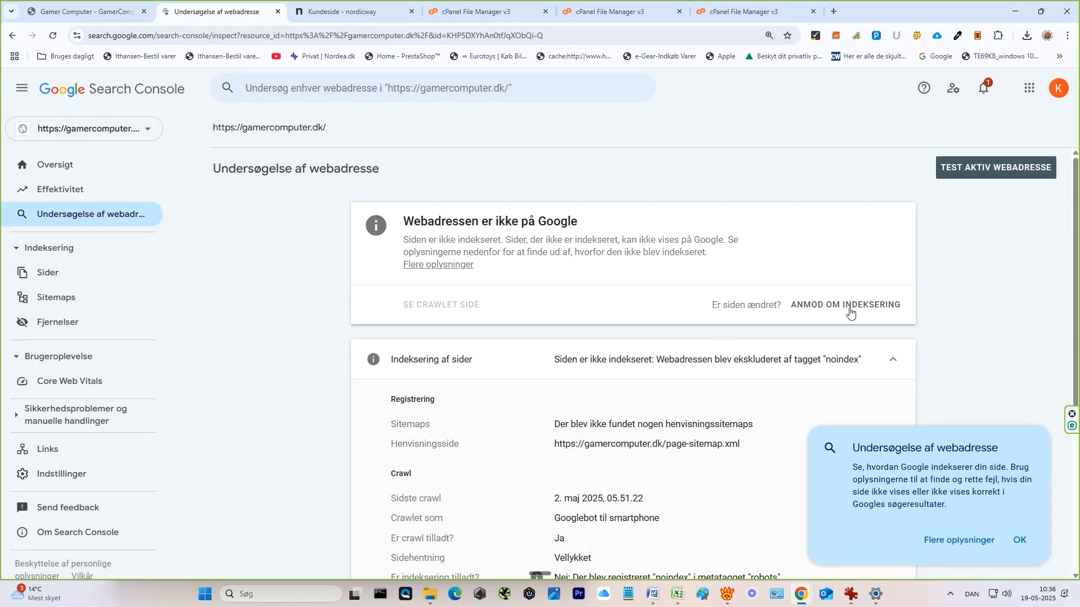
pyautogui.click(1019, 541)
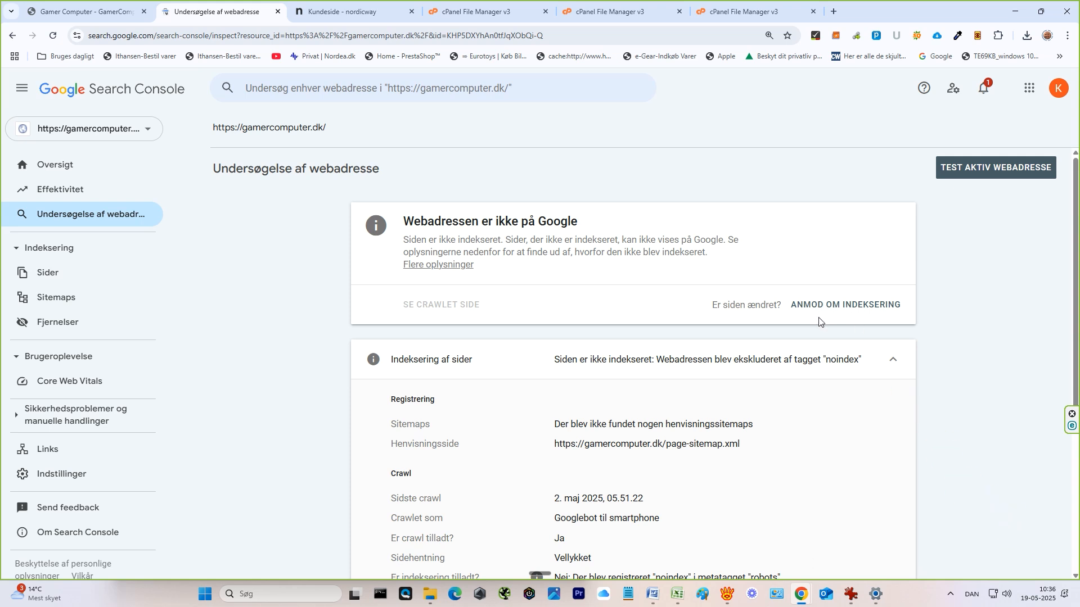
# Compare the site's address with the inspection result showing it excluded by a noindex tag
pyautogui.hotkey('ctrl', 'shift', 'Tab')
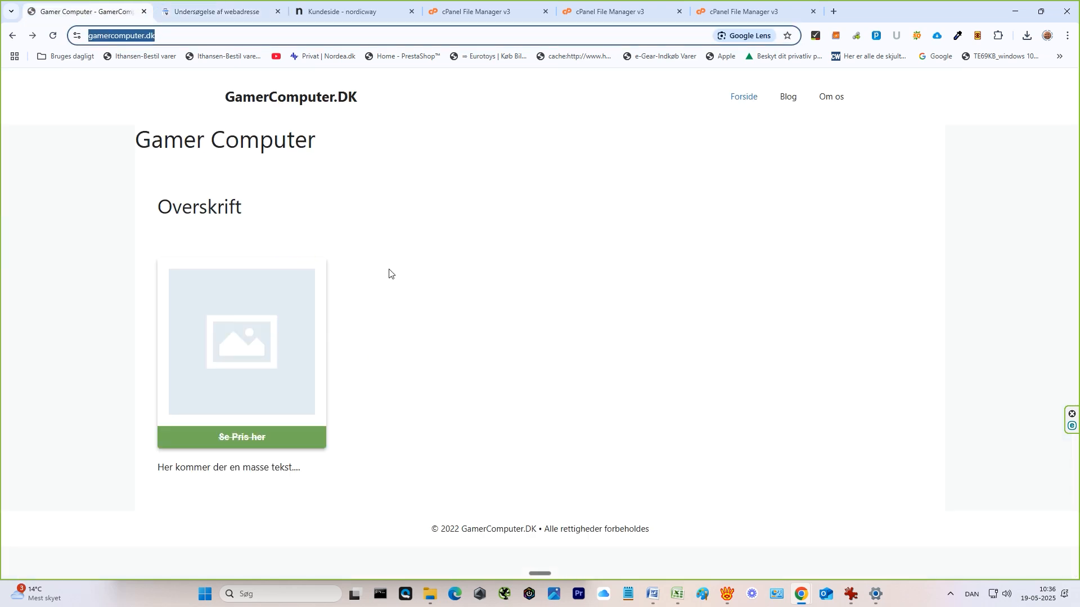
pyautogui.click(204, 11)
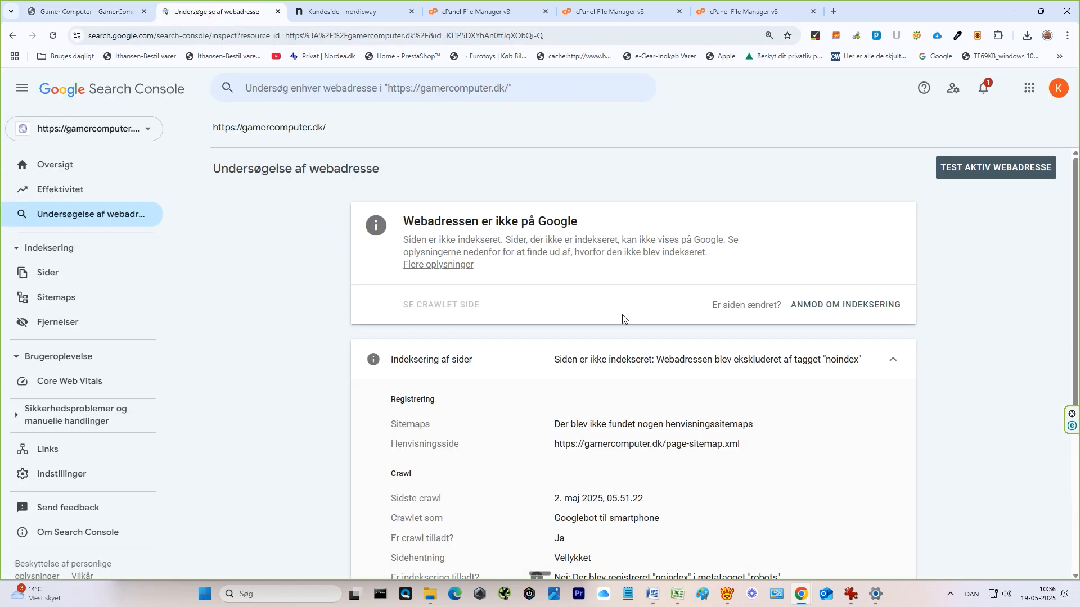
pyautogui.click(81, 11)
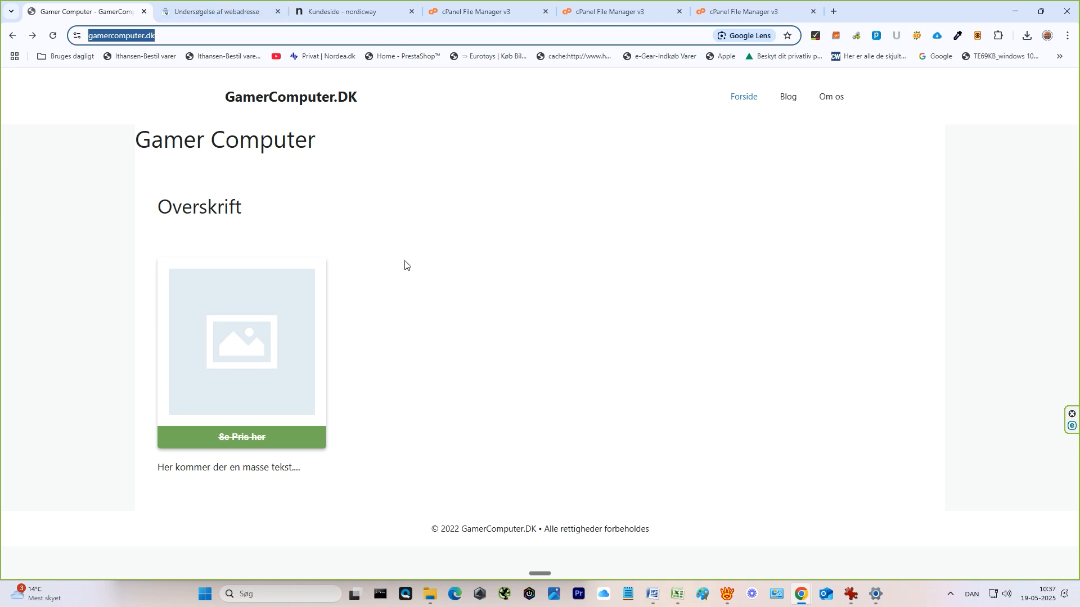
pyautogui.click(129, 37)
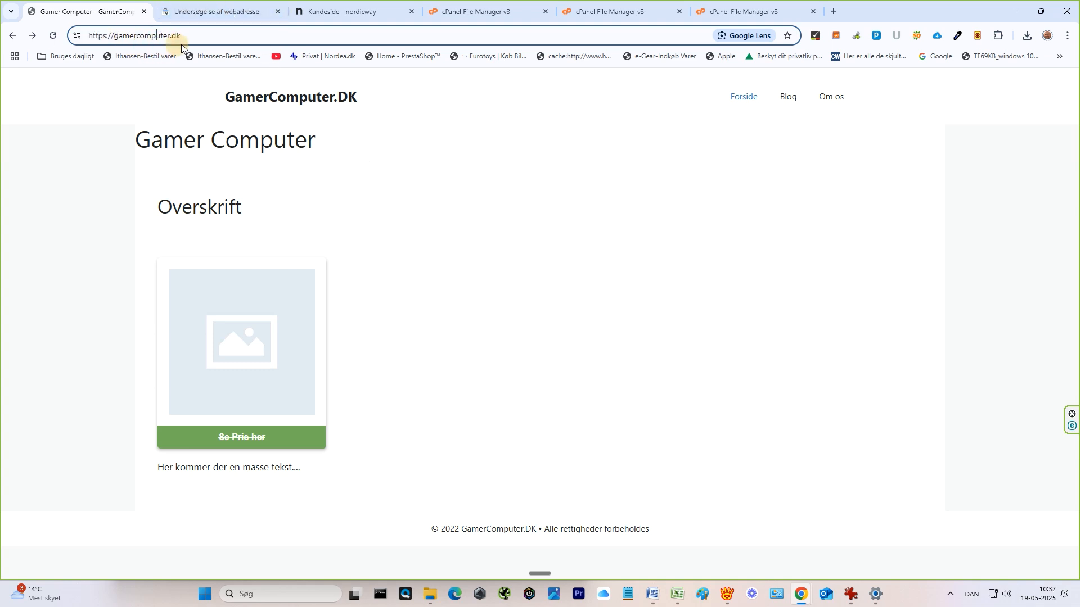
pyautogui.tripleClick(193, 37)
pyautogui.click(219, 11)
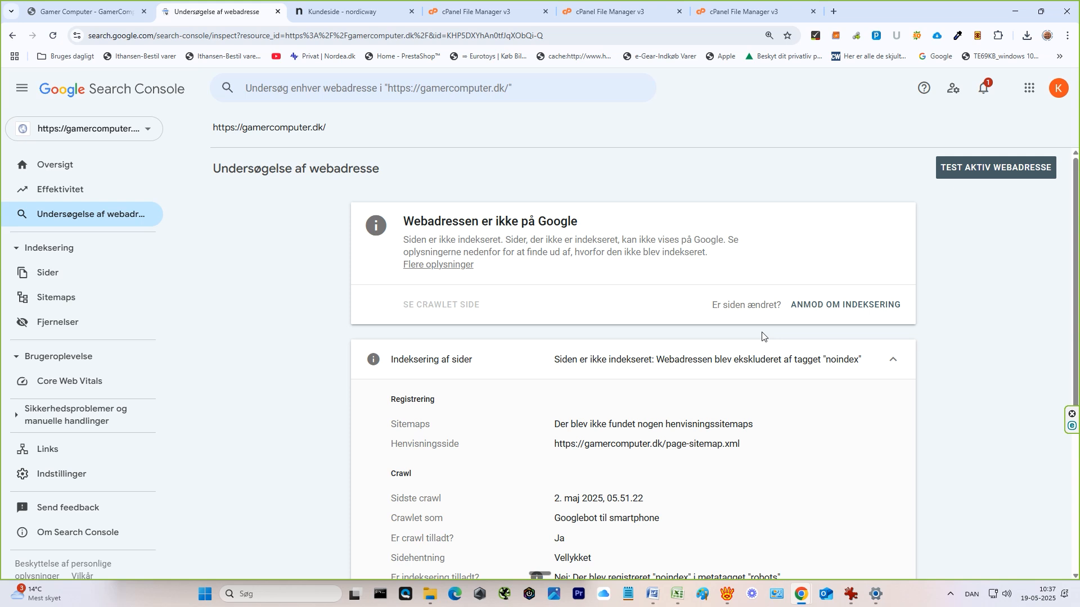
pyautogui.click(94, 10)
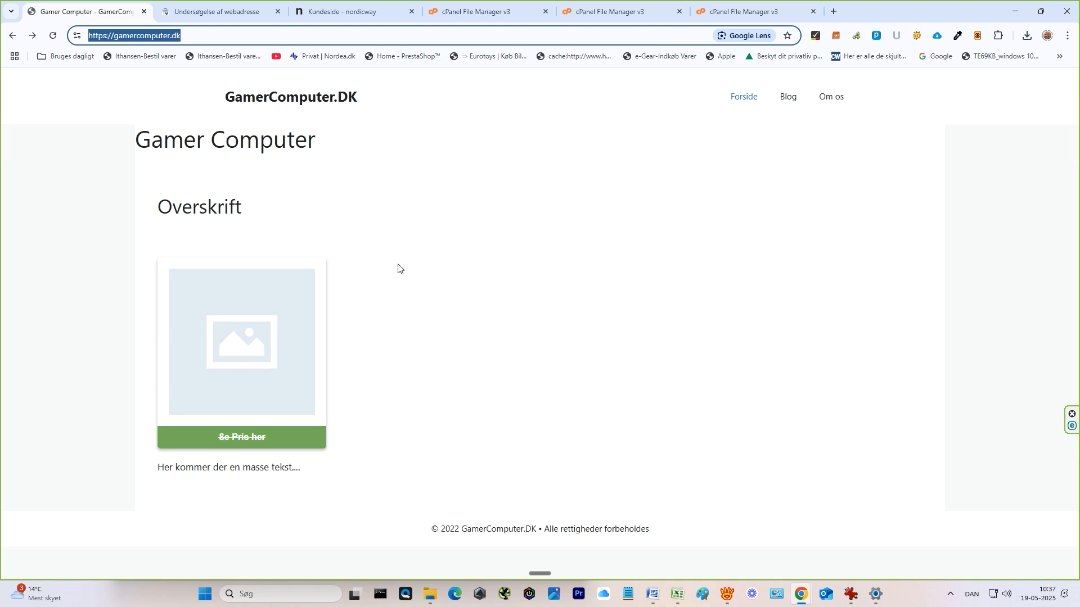
pyautogui.click(225, 8)
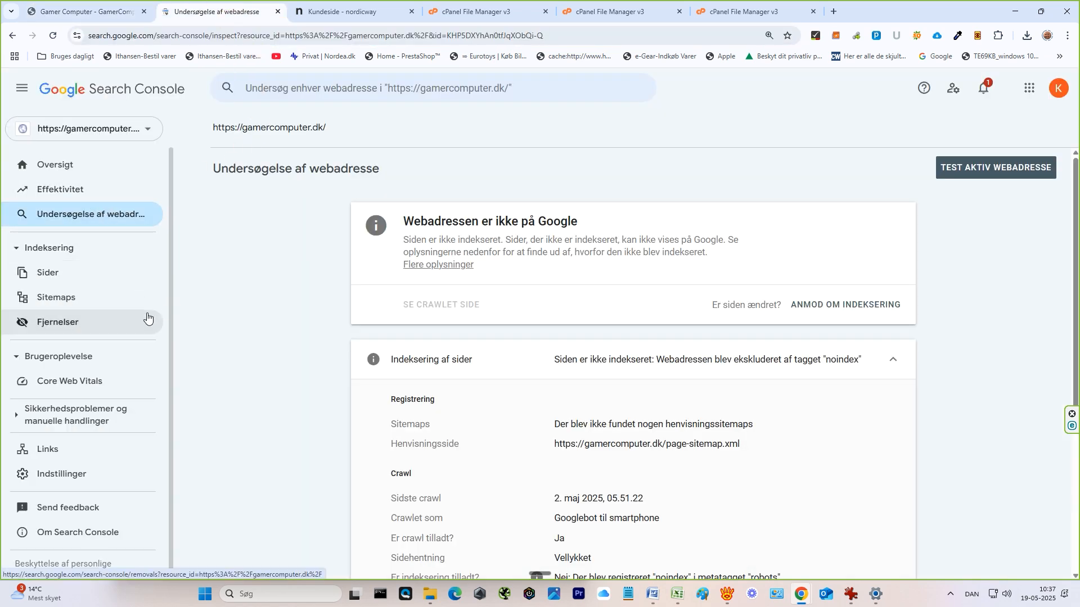
pyautogui.click(67, 382)
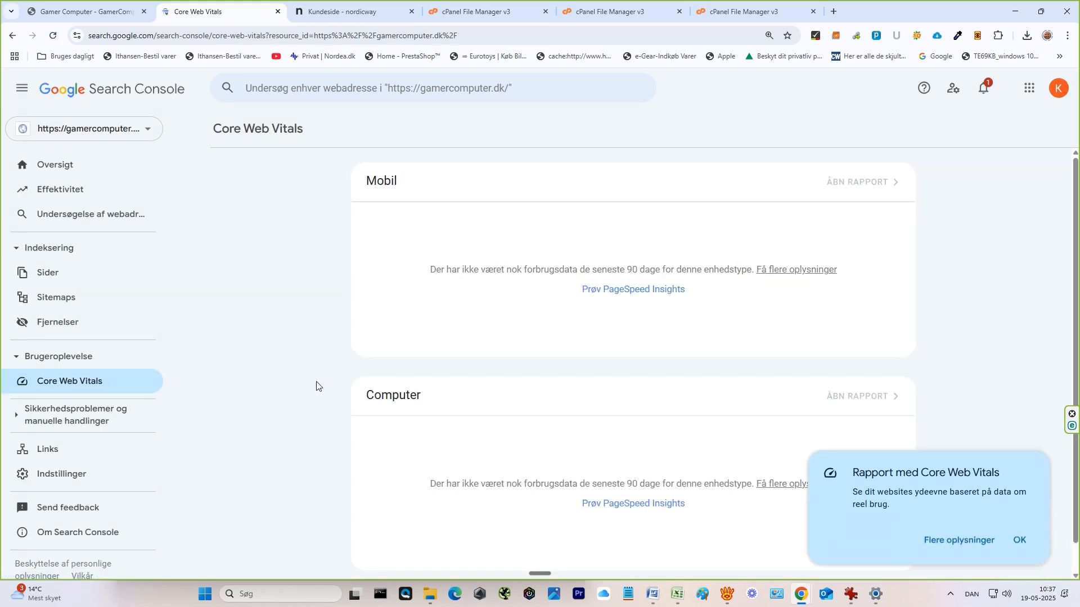
# Review Core Web Vitals, Links, Indstillinger, Effektivitet and Fjernelser, then return to the GamerComputer.DK site
pyautogui.click(1018, 541)
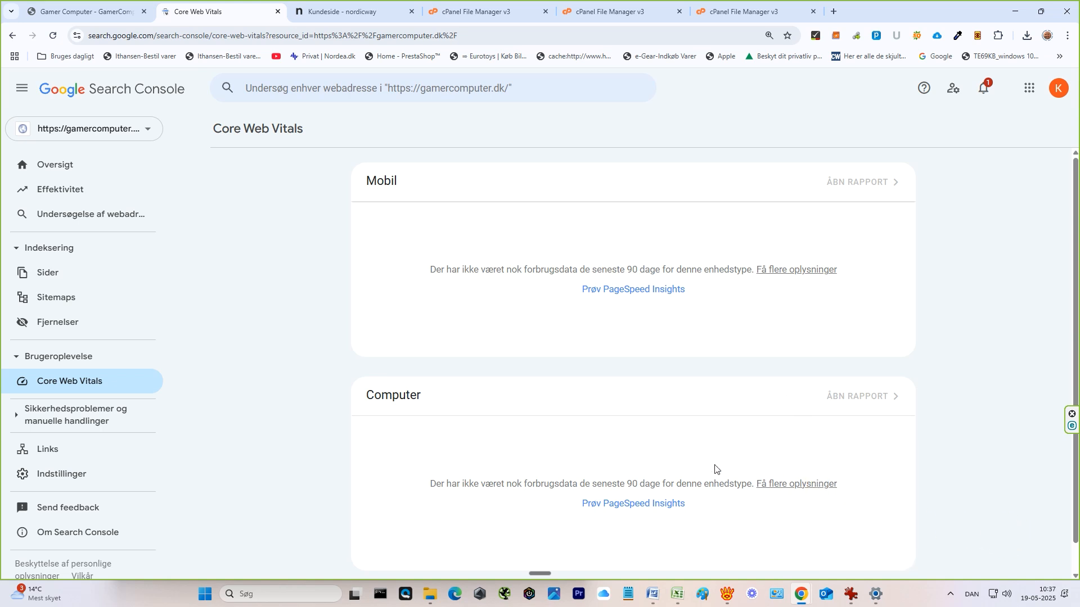
pyautogui.scroll(-1, 708, 466)
pyautogui.scroll(1, 516, 337)
pyautogui.scroll(-1, 89, 332)
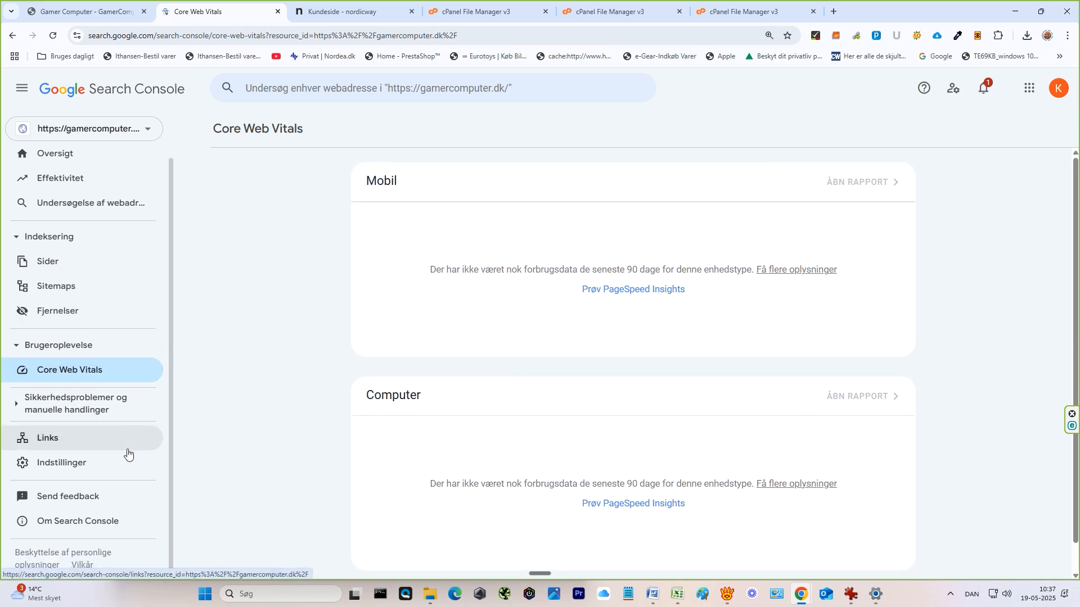
pyautogui.click(84, 442)
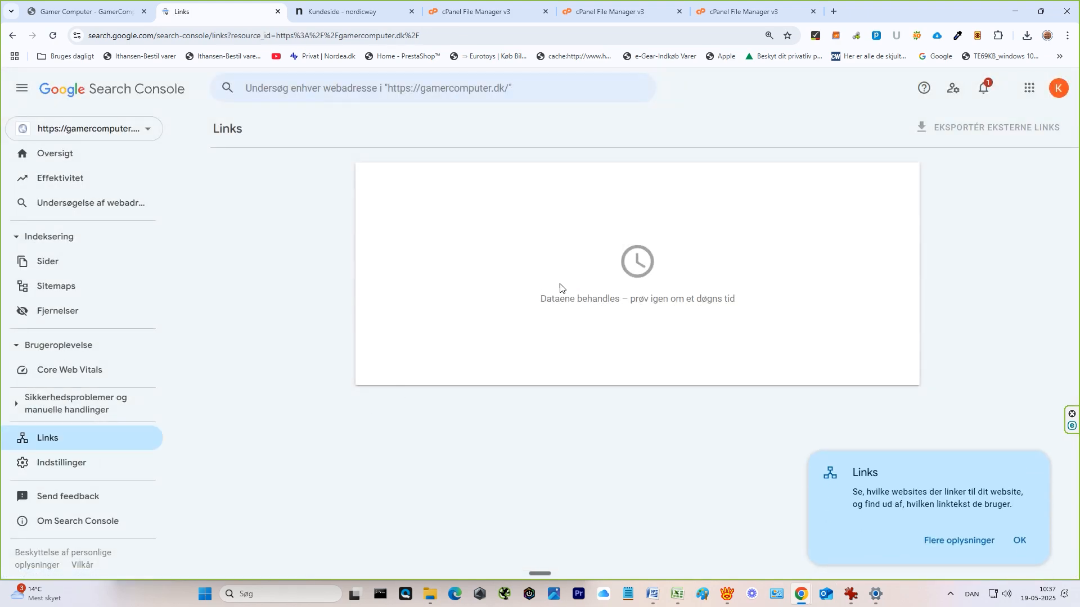
pyautogui.click(83, 465)
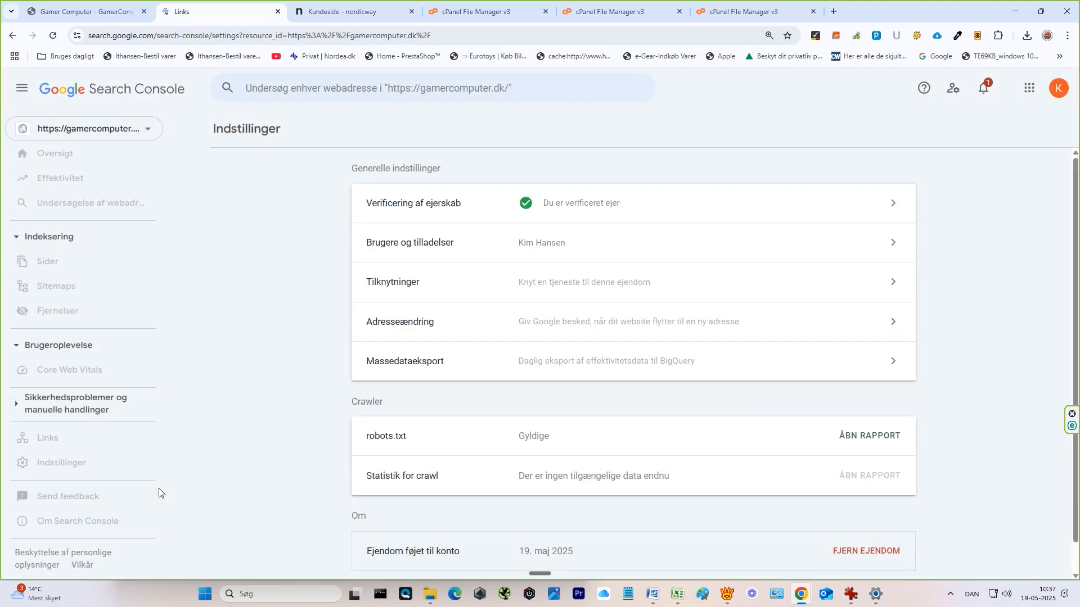
pyautogui.scroll(1, 82, 307)
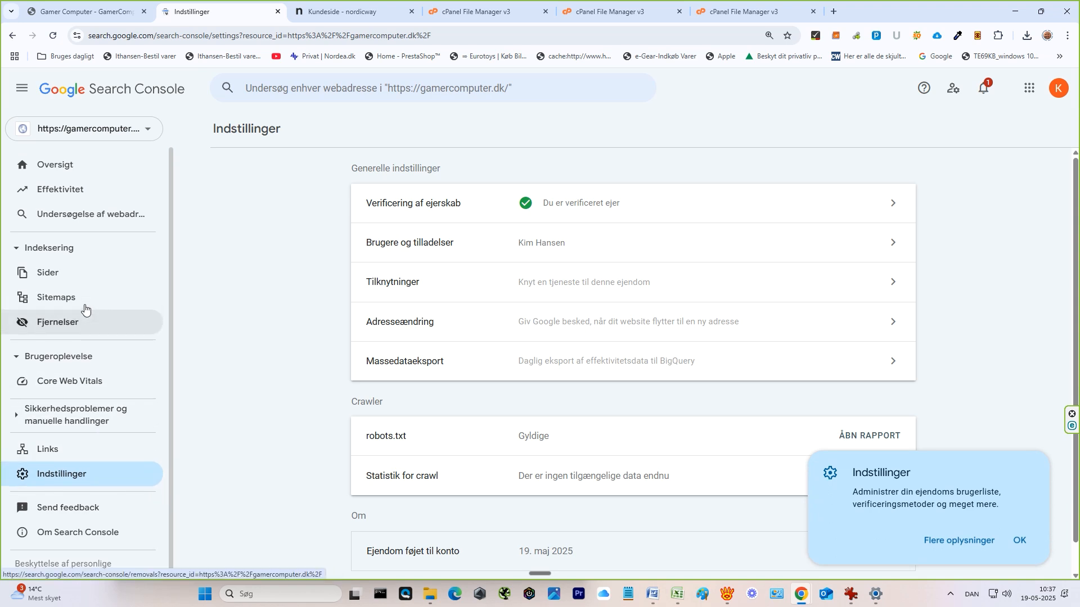
pyautogui.click(89, 192)
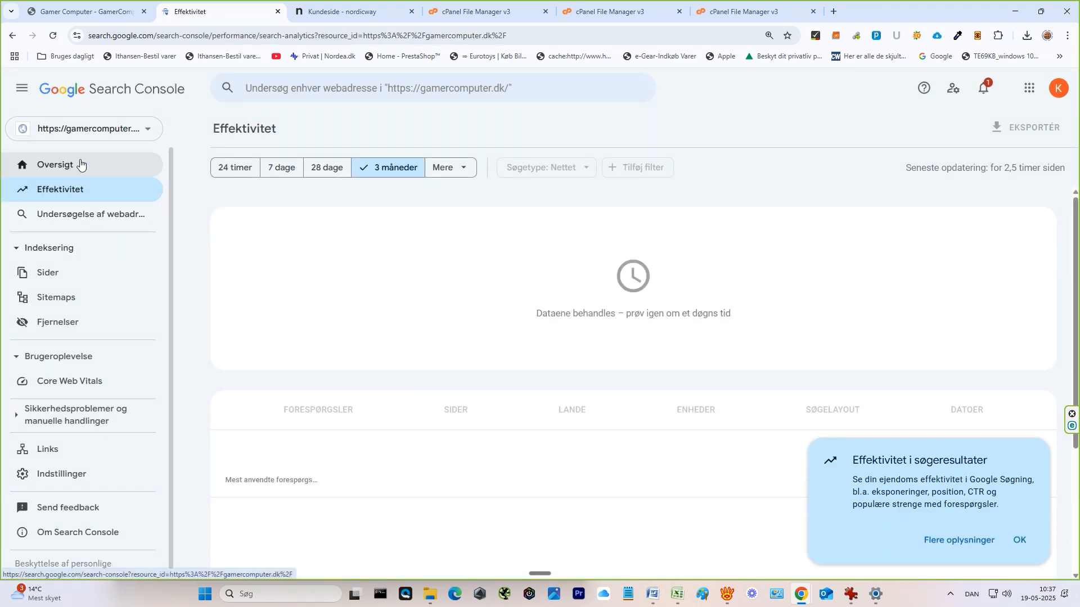
pyautogui.click(63, 325)
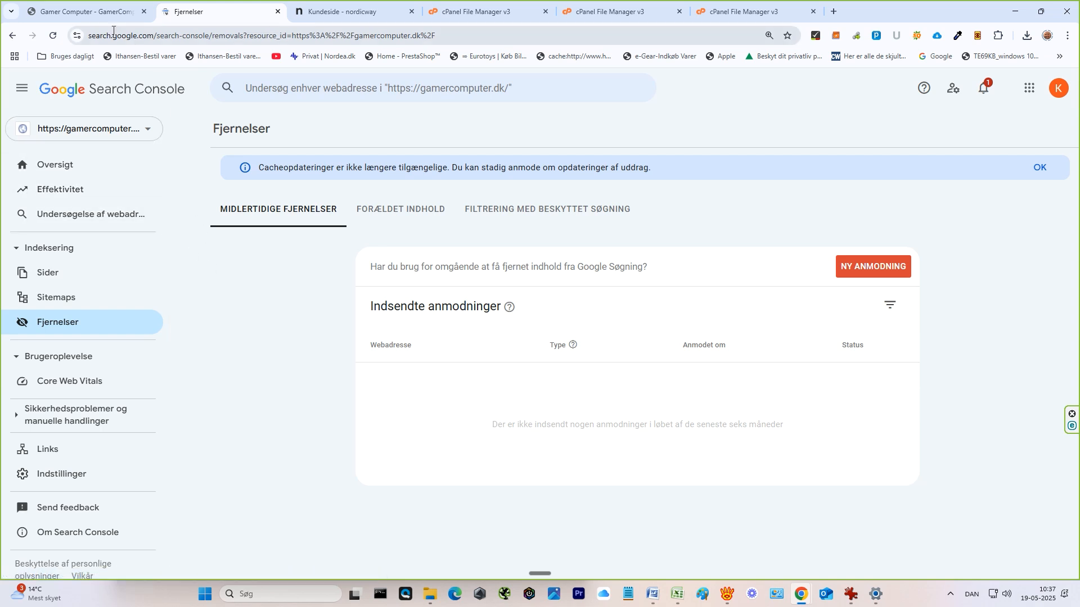
pyautogui.click(99, 12)
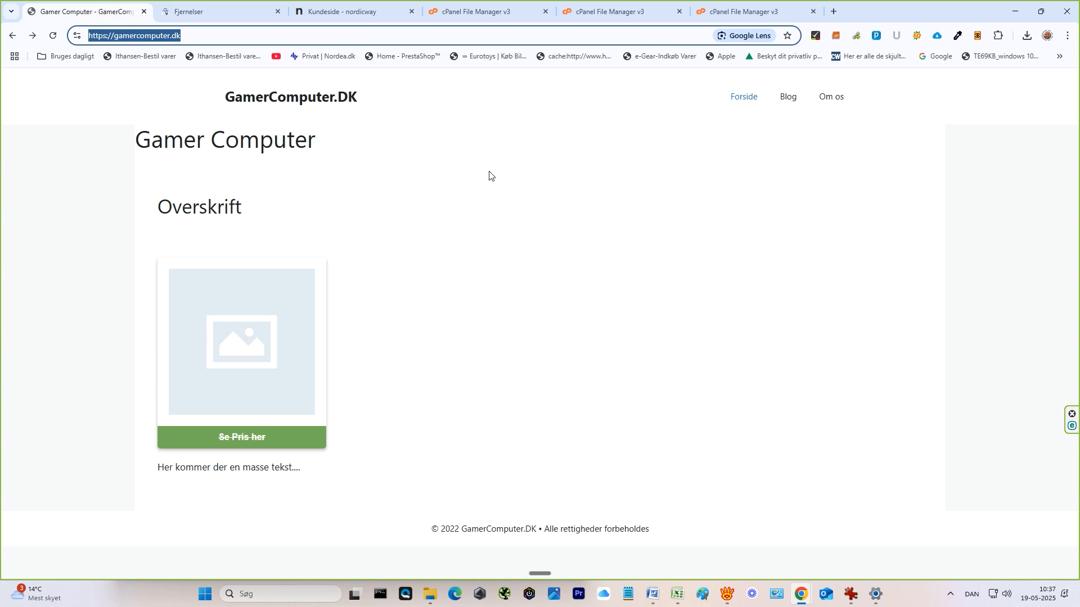